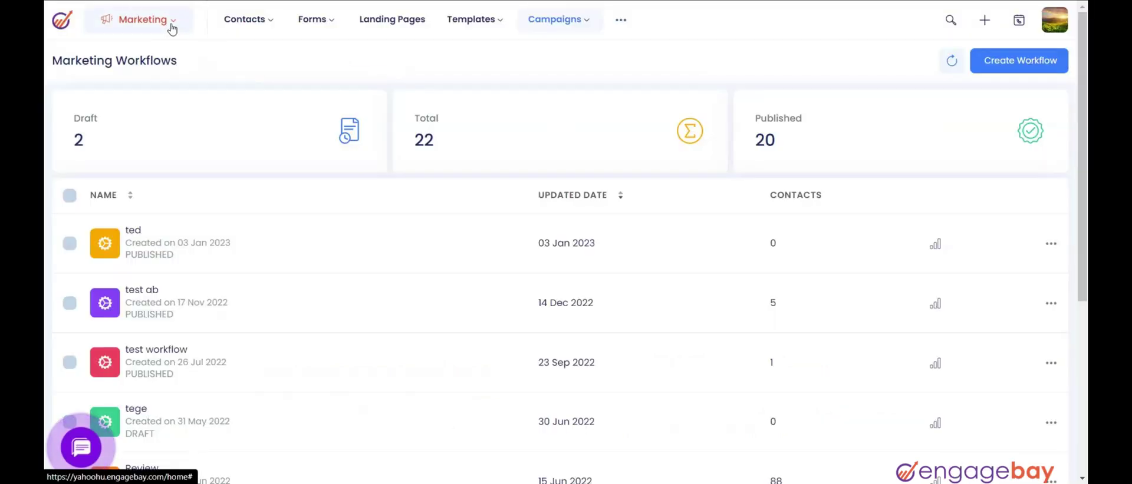
- Create a new workflow named 'Bob Test' from Campaigns > Workflows
left_click(554, 24)
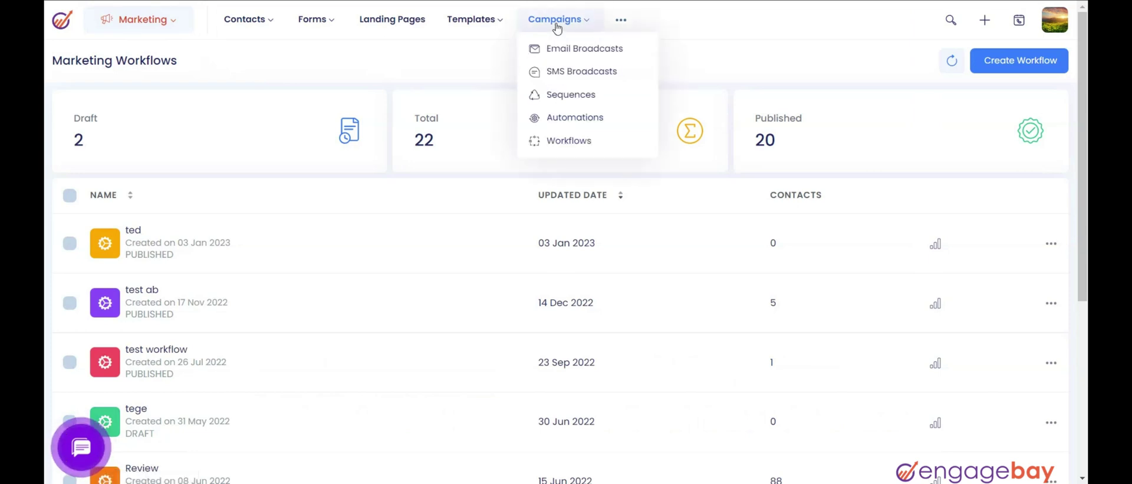
left_click(557, 148)
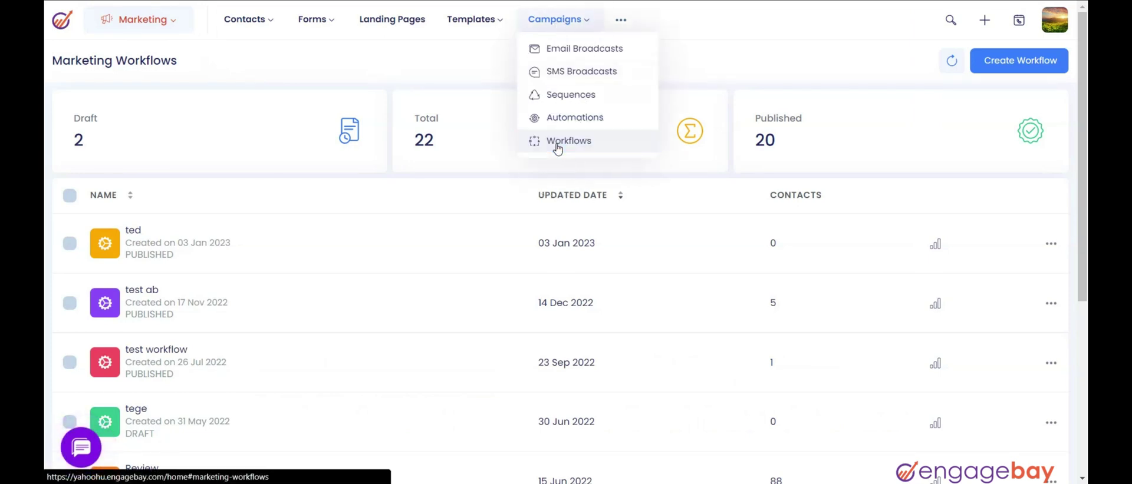
left_click(1000, 64)
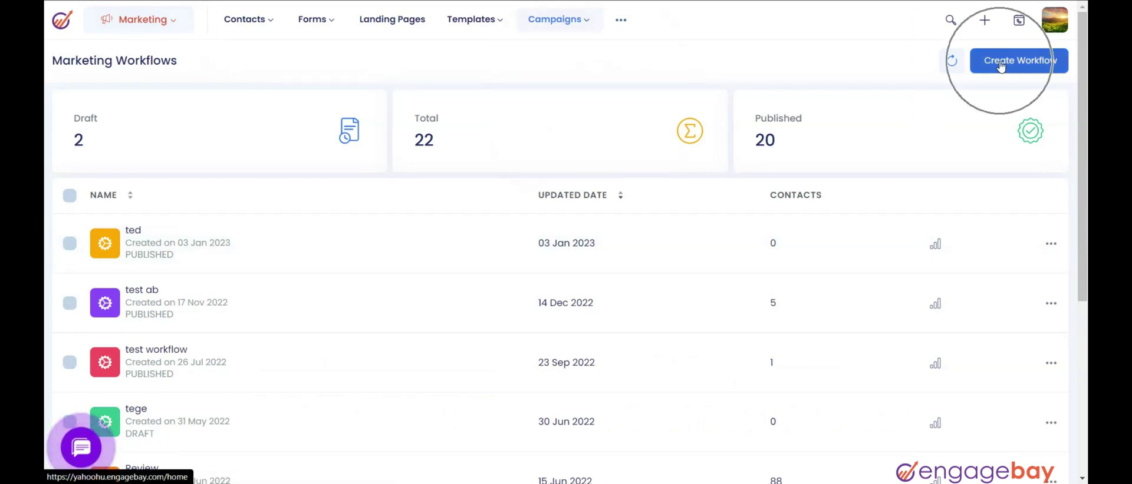
type("Bob ")
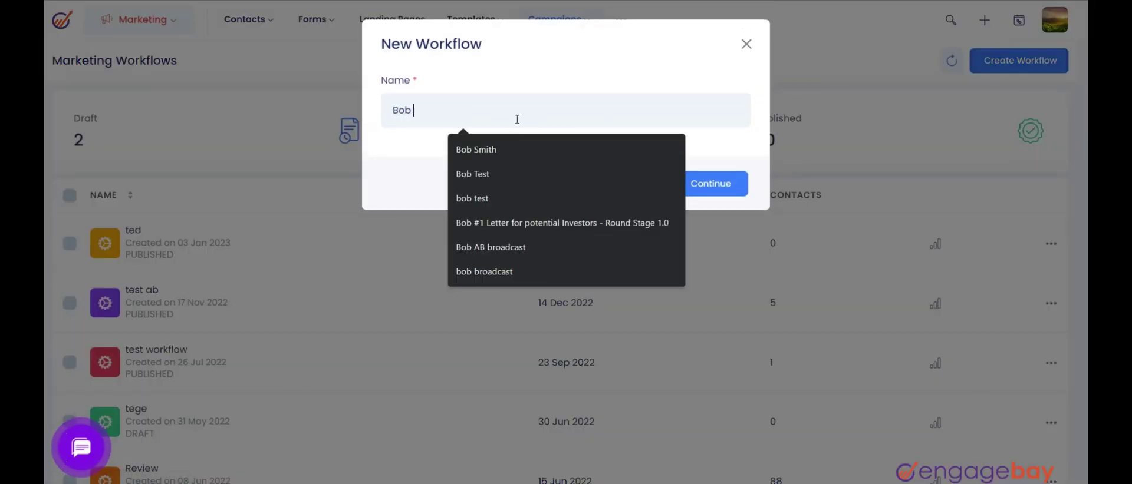
type("Test")
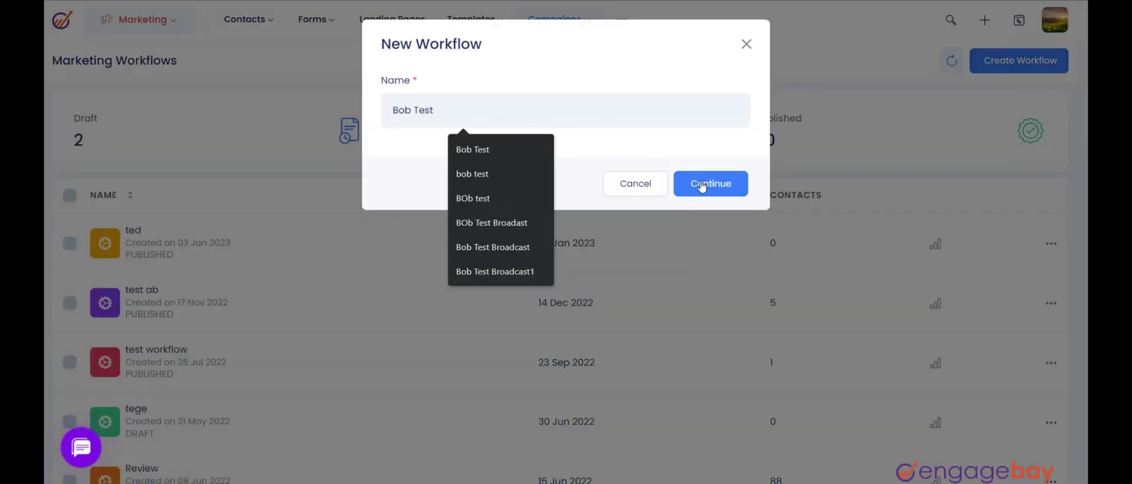
left_click(711, 187)
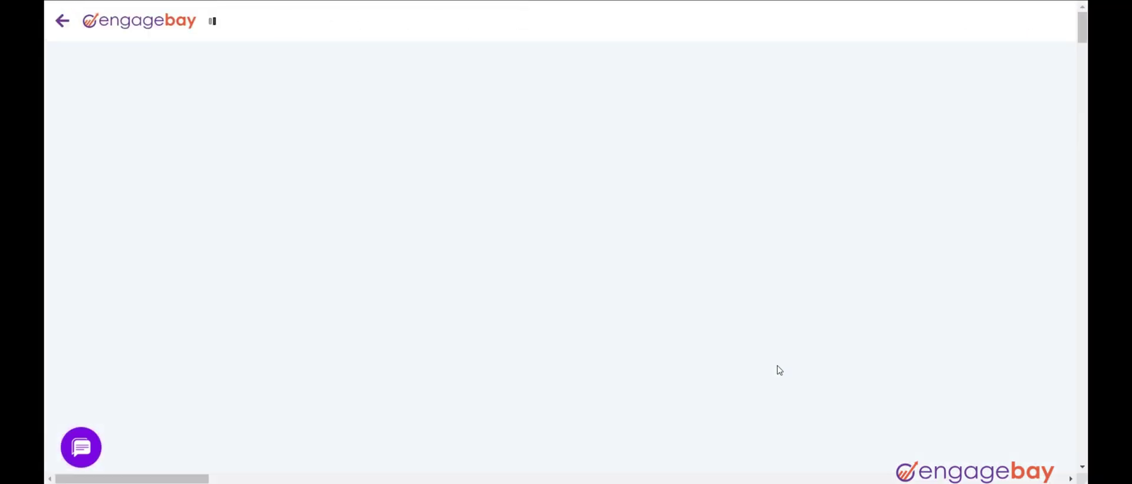
- Add an Add Tag action that applies the Linkedin tag
left_click(896, 55)
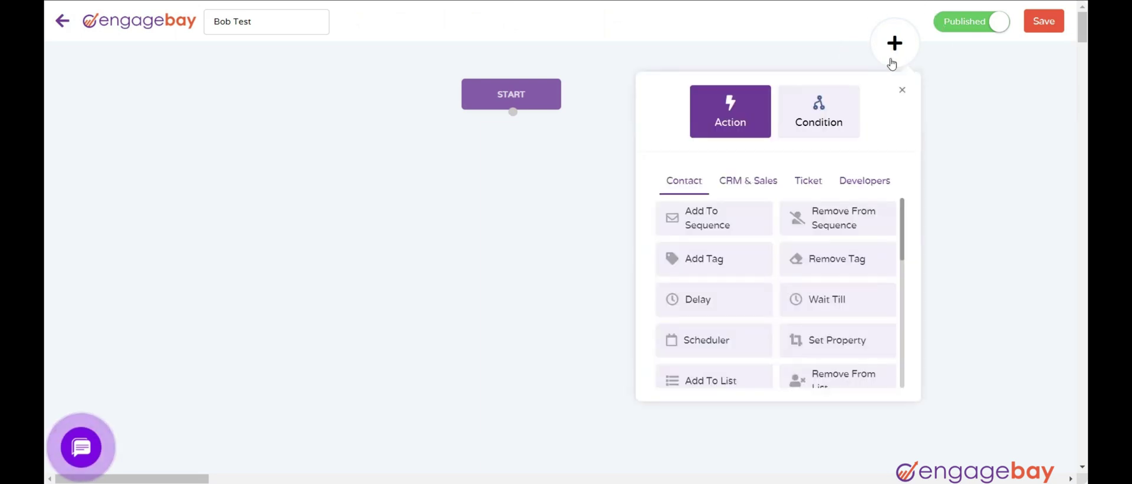
left_click(819, 112)
left_click(741, 113)
left_click(816, 116)
left_click(746, 116)
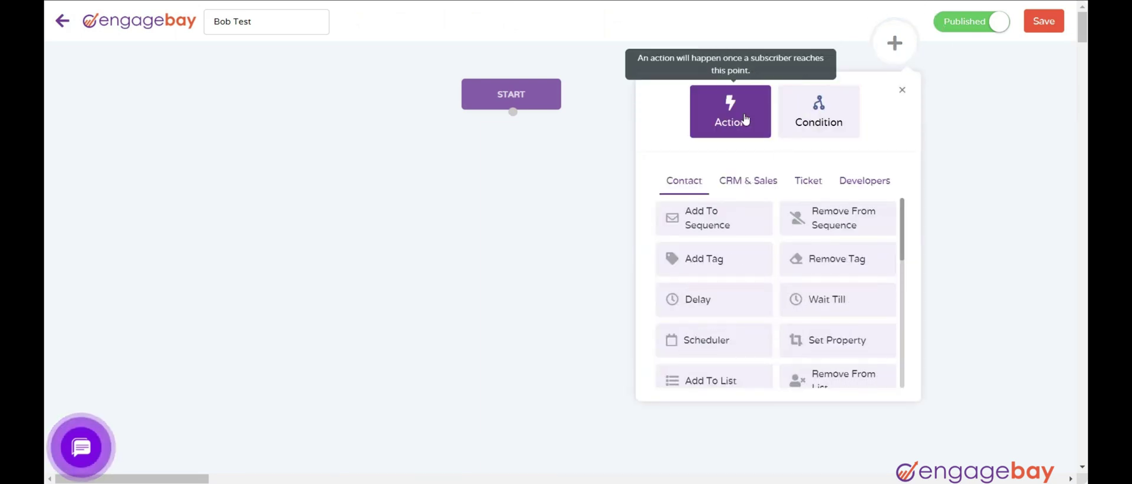
left_click(715, 263)
left_click(718, 273)
key("Escape")
key("l")
left_click(687, 310)
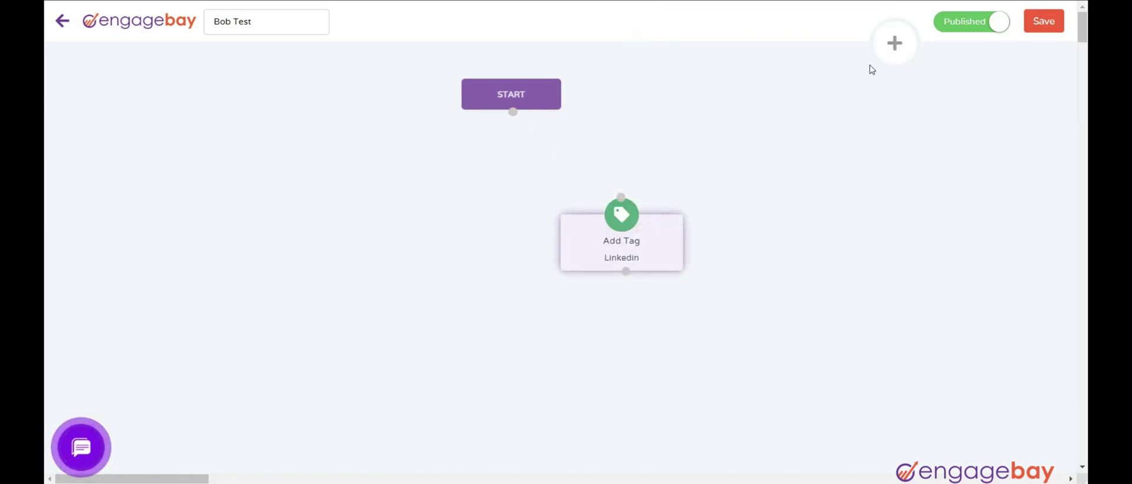
- Connect START to the Add Tag step, save the workflow, and exit the editor
left_click(1038, 26)
left_click(1038, 29)
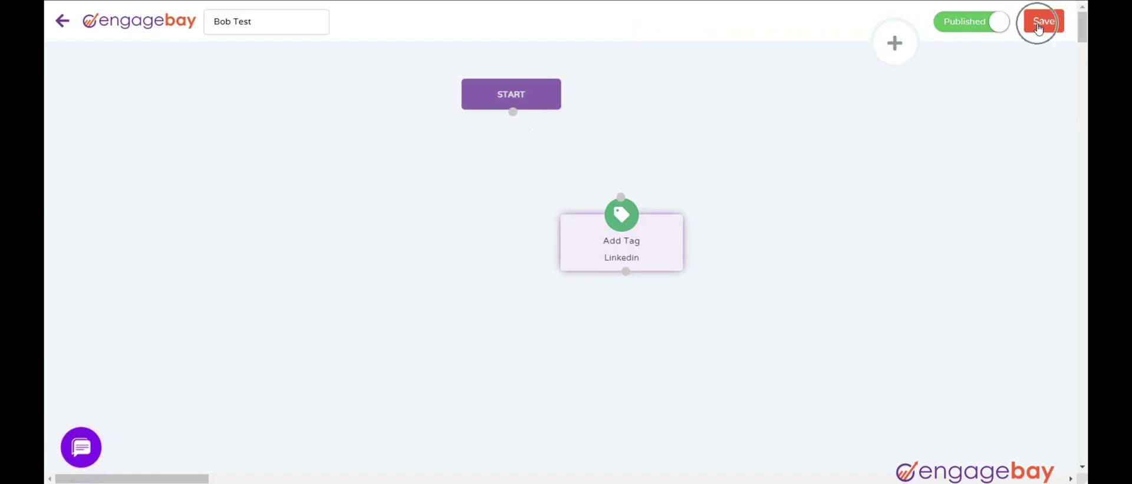
left_click_drag(513, 112, 620, 197)
left_click(1047, 27)
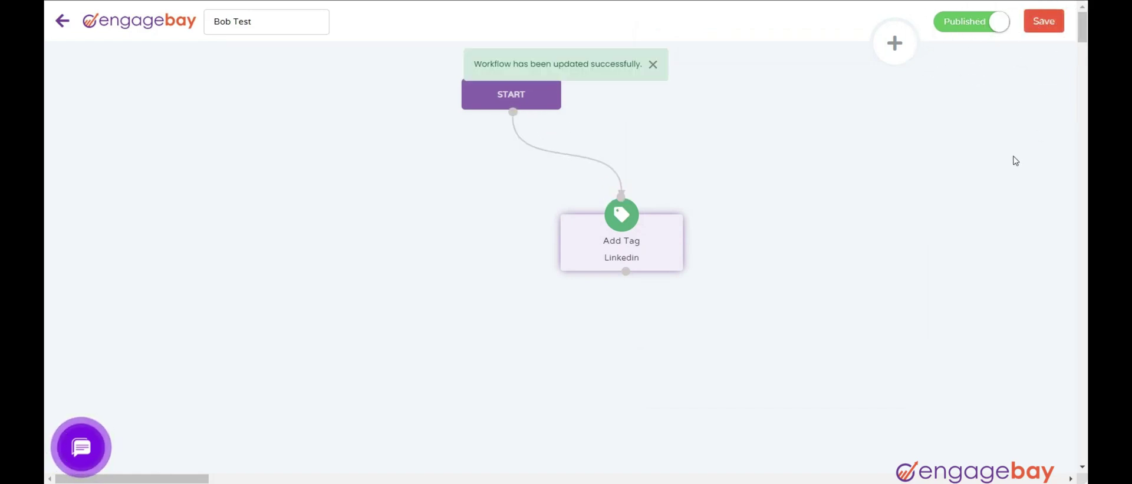
left_click(63, 22)
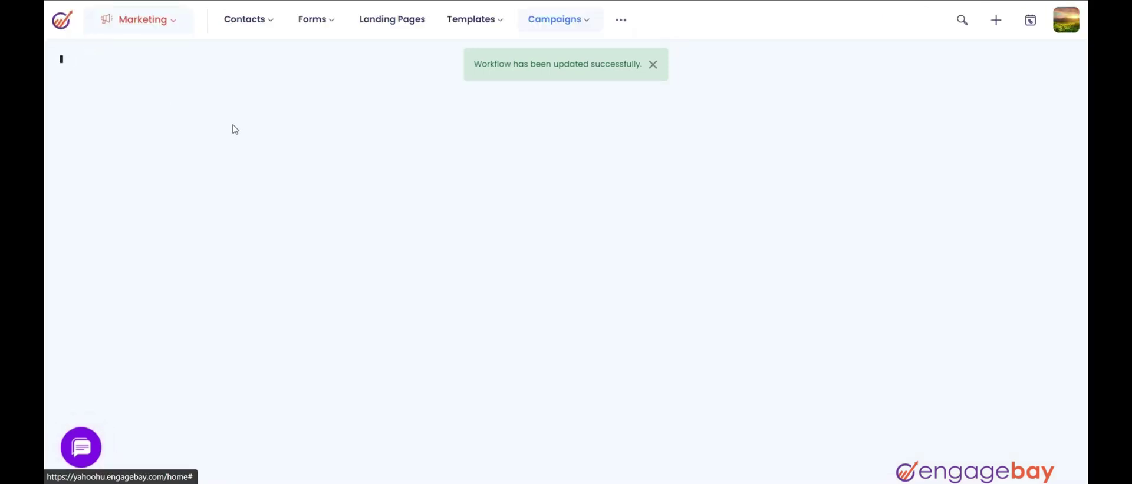
- Sort the Contacts list by email and select every contact on the page
left_click(268, 46)
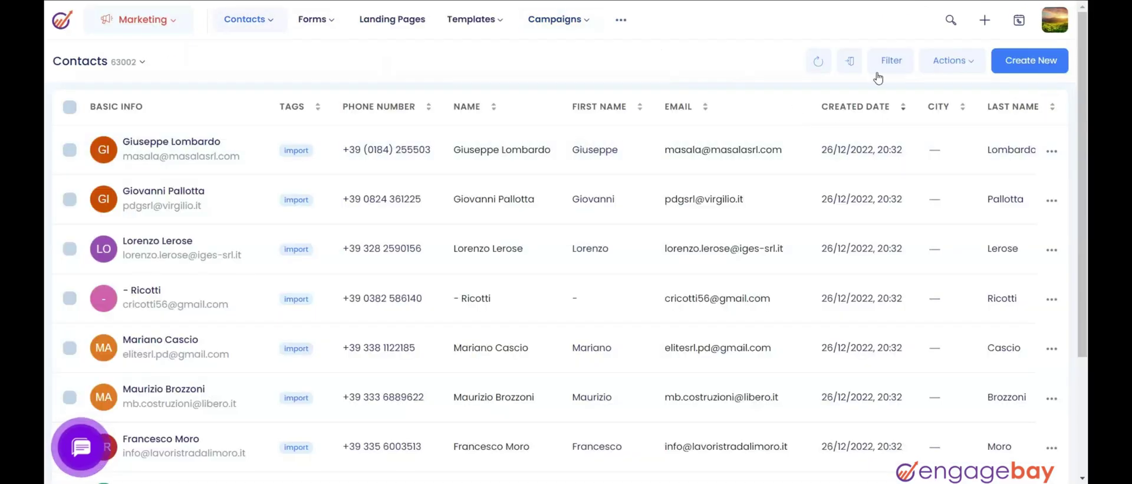
left_click(708, 106)
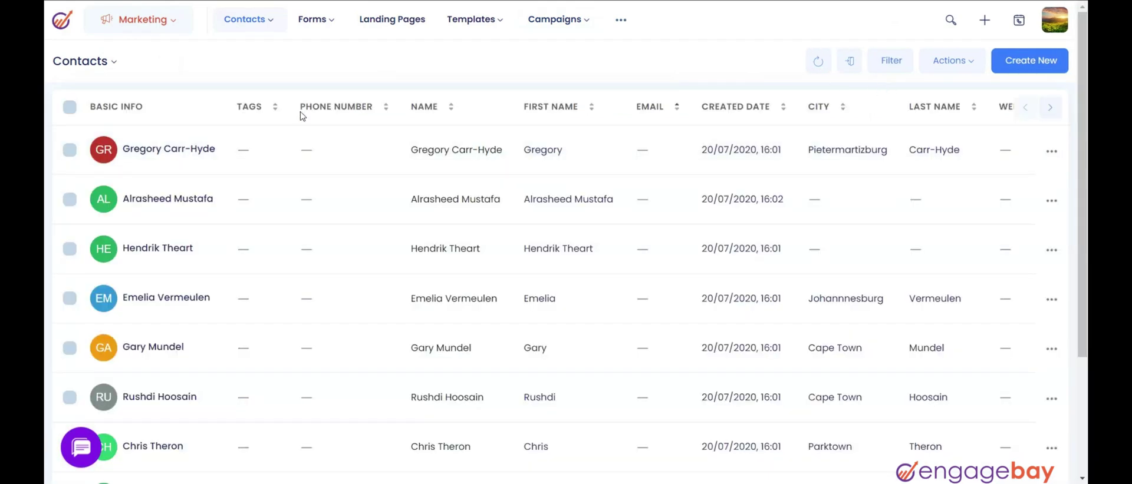
left_click(69, 108)
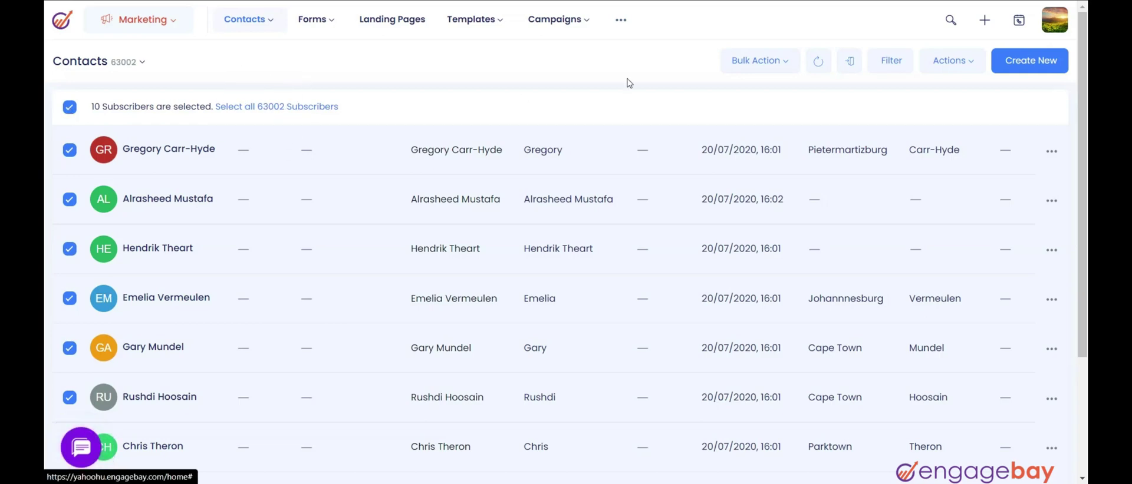
- Execute the reply workflow on the selected contacts through Bulk Action
left_click(783, 61)
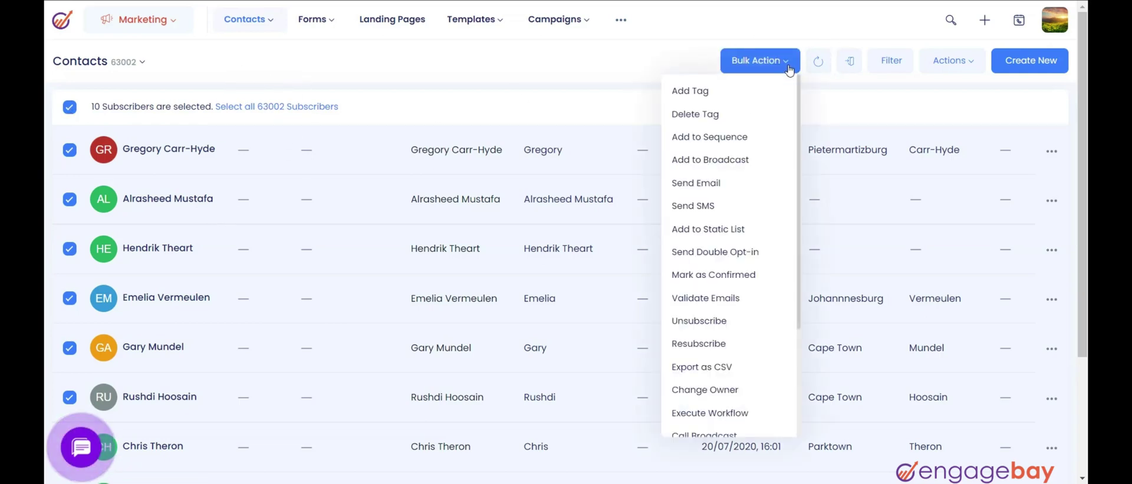
scroll(729, 312, "down", 3)
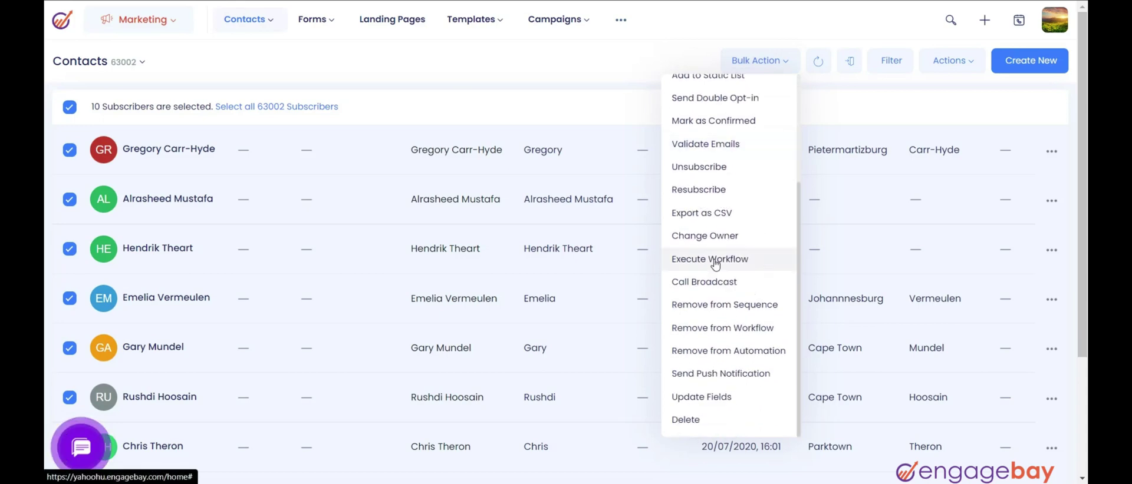
left_click(713, 259)
left_click(737, 120)
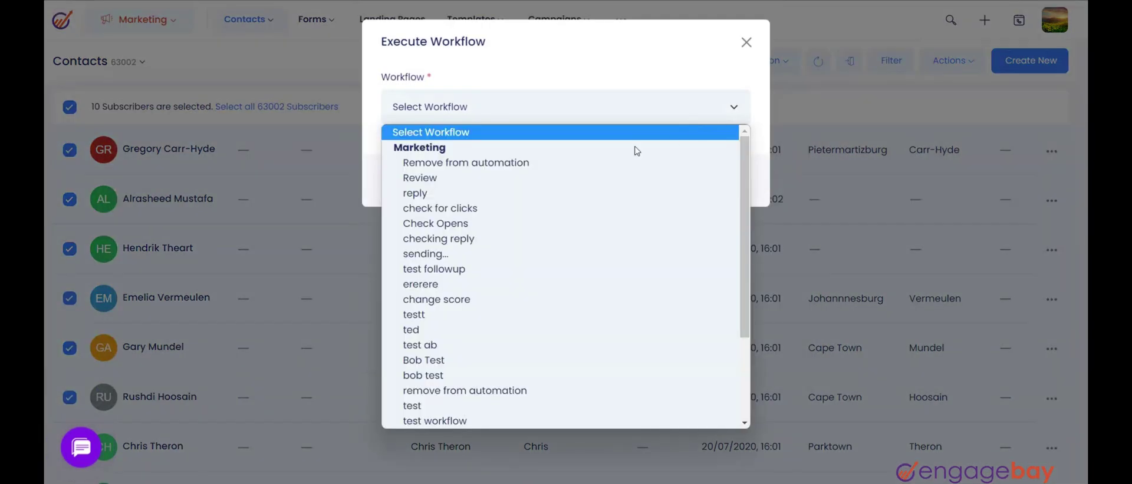
left_click(544, 193)
left_click(707, 186)
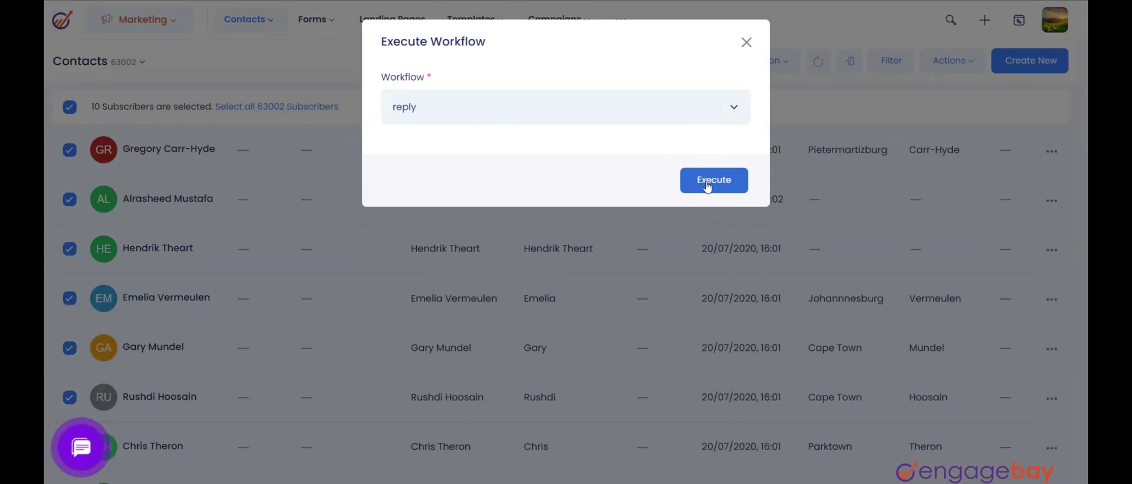
left_click(745, 42)
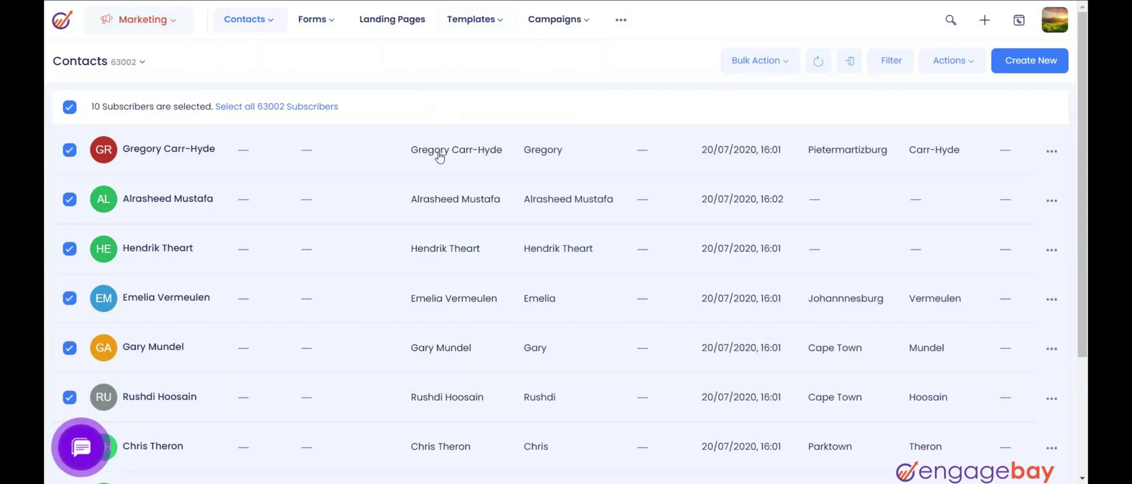
- Create another workflow named 'BOb Test22' from the Marketing workflows list
left_click(138, 19)
mouse_move(557, 20)
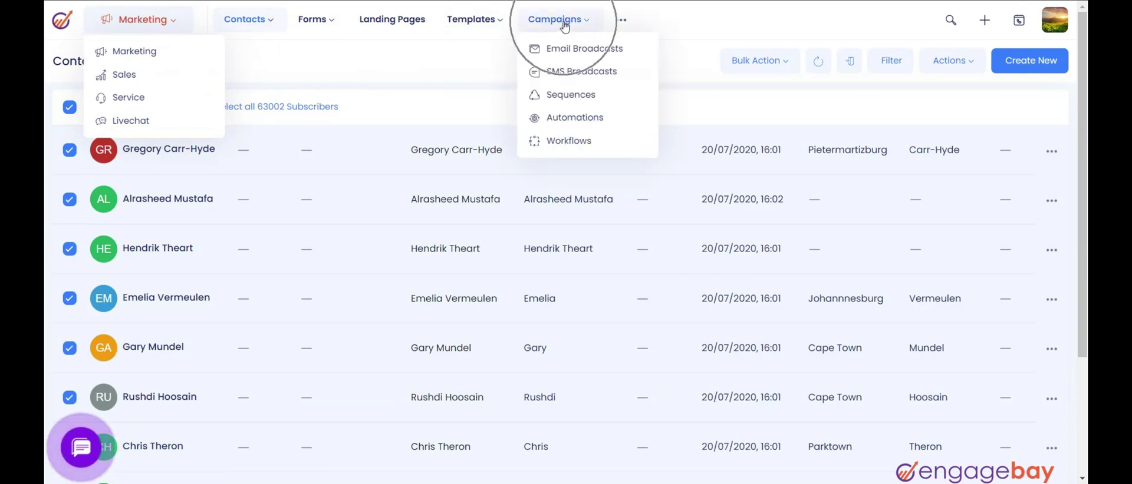
left_click(571, 141)
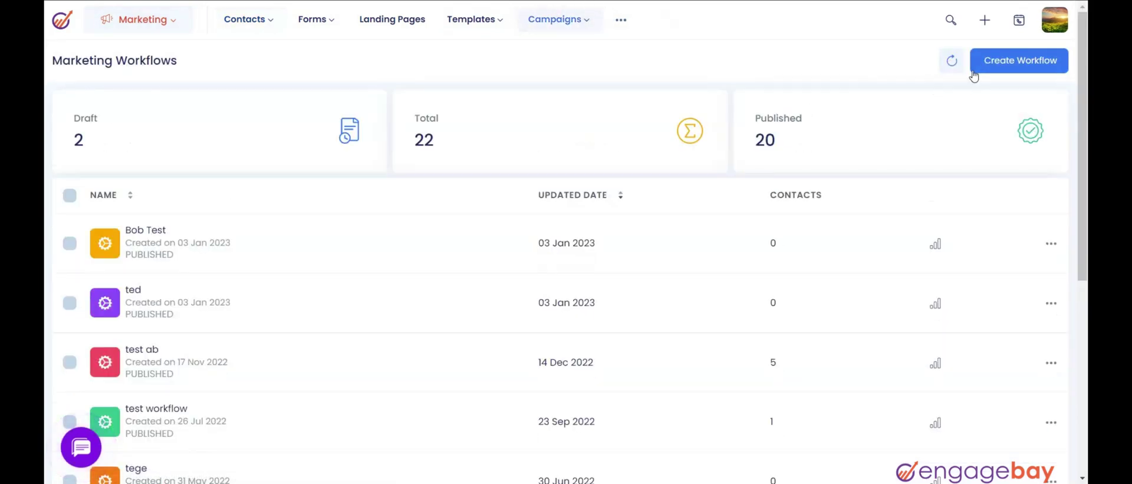
left_click(1003, 67)
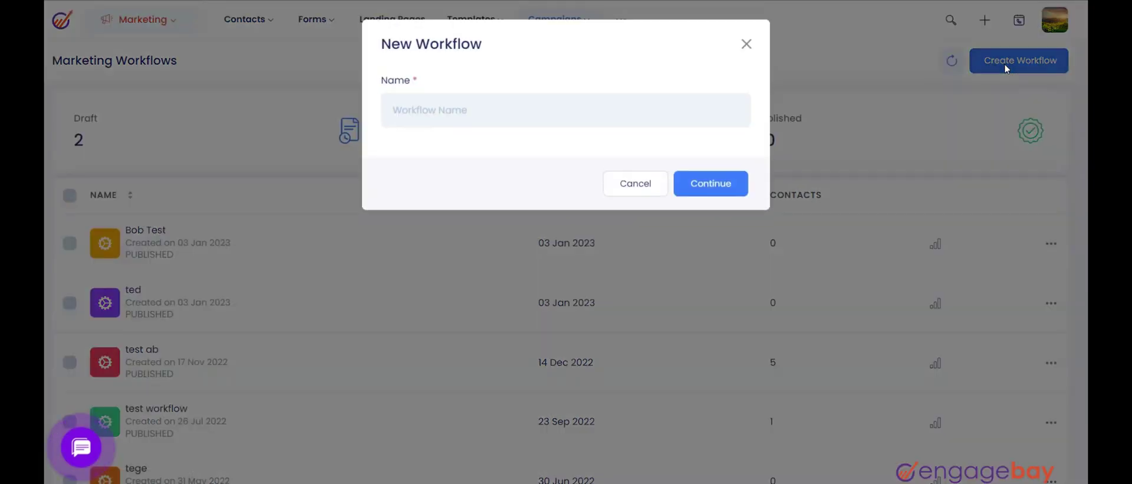
type("BOb Test2")
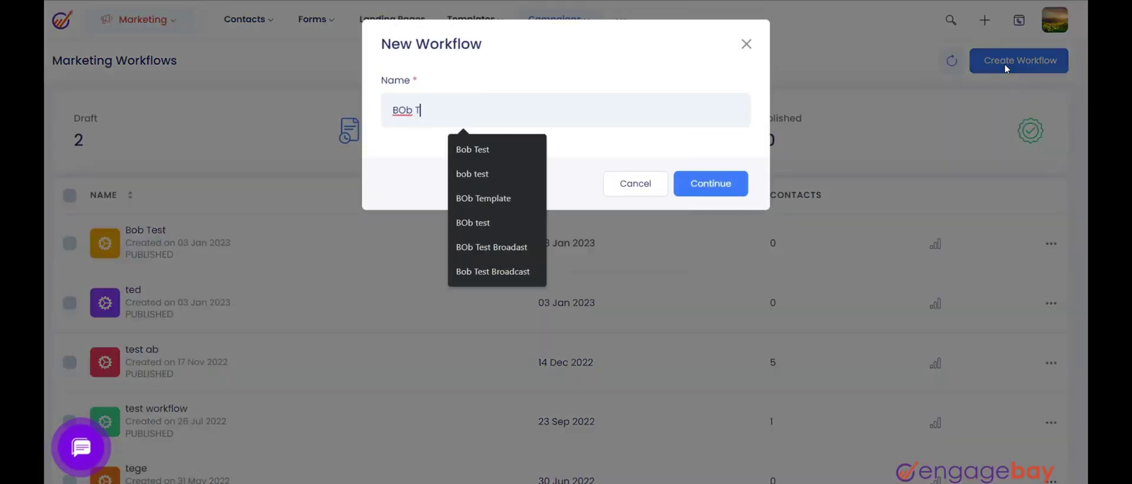
type("2")
left_click(723, 192)
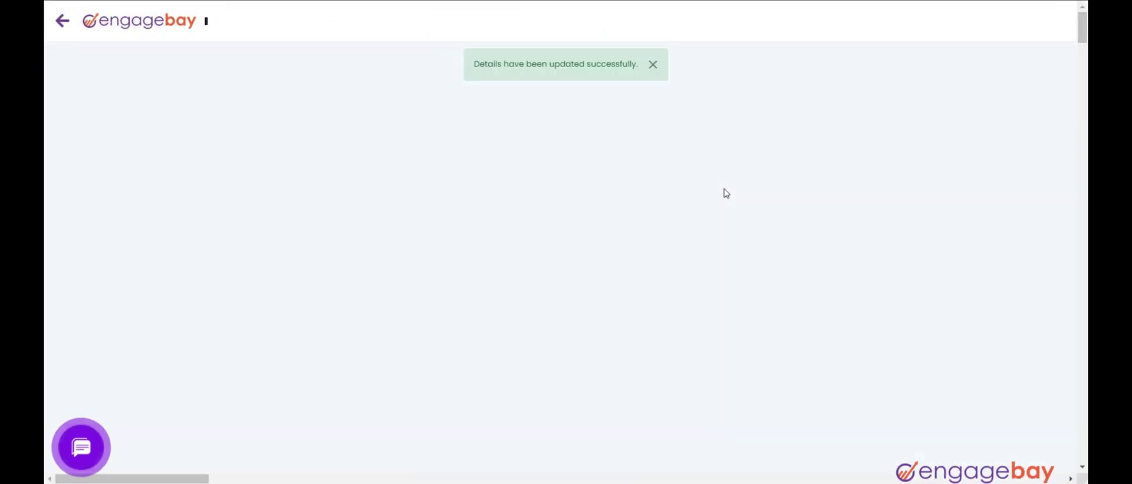
- Add a Has Tag condition checking for the EB2 tag
left_click(892, 58)
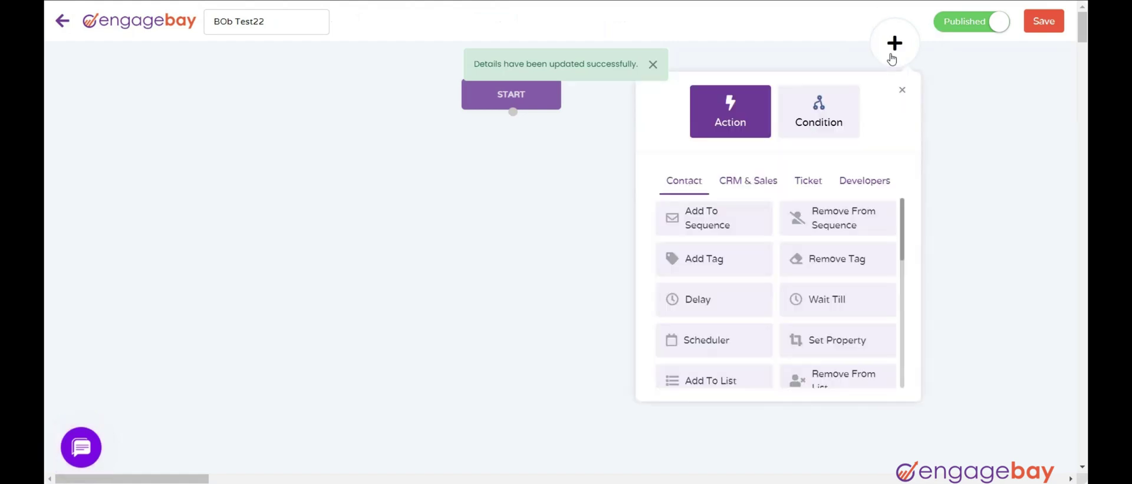
left_click(833, 123)
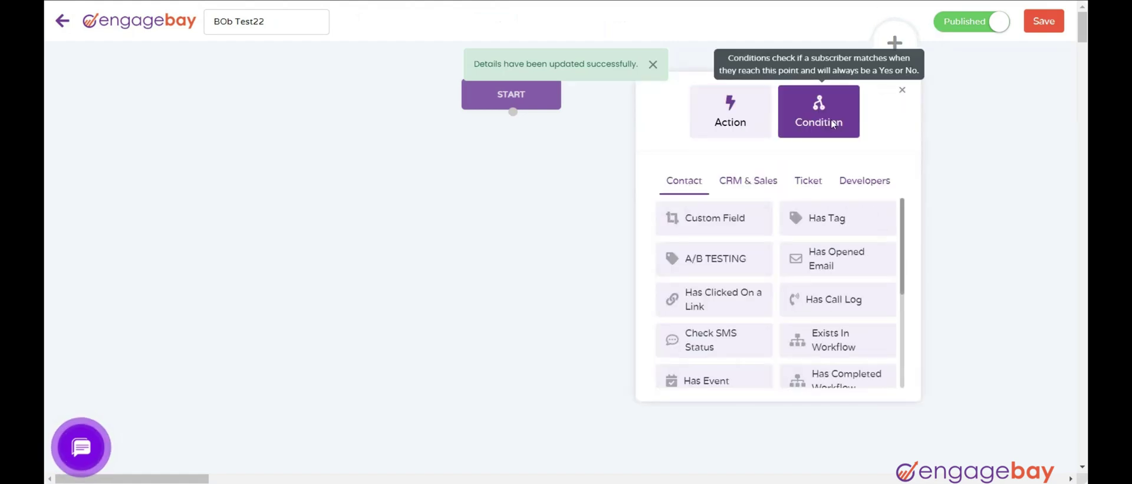
left_click(812, 222)
left_click(744, 272)
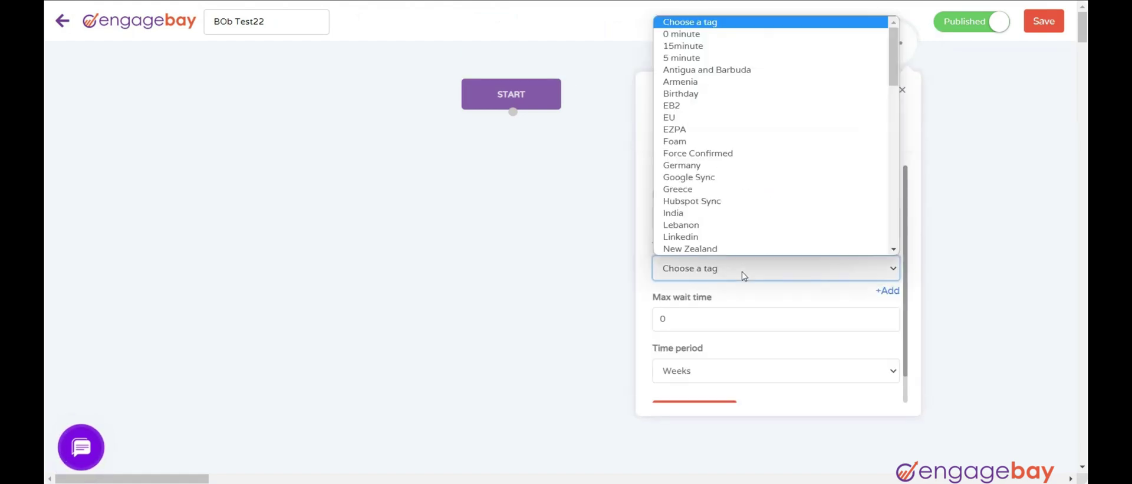
left_click(696, 109)
scroll(772, 306, "down", 2)
left_click(717, 388)
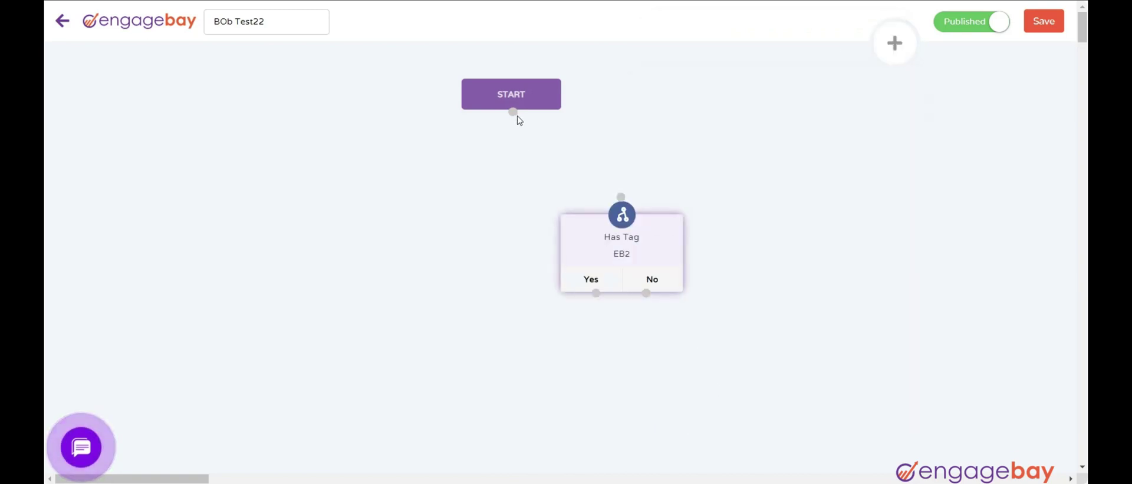
- Add an Add To List action targeting bob List
left_click(892, 43)
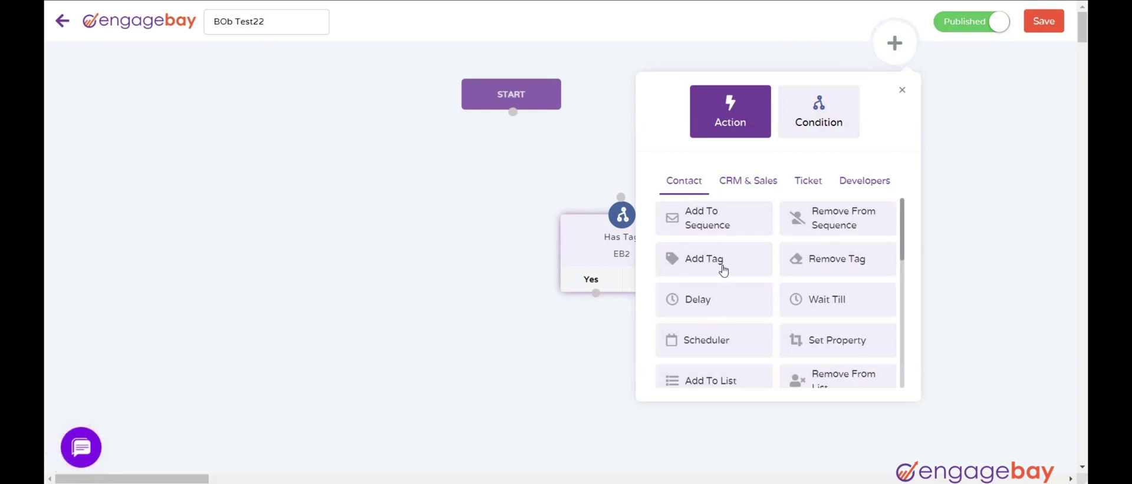
scroll(712, 258, "down", 1)
scroll(711, 257, "up", 1)
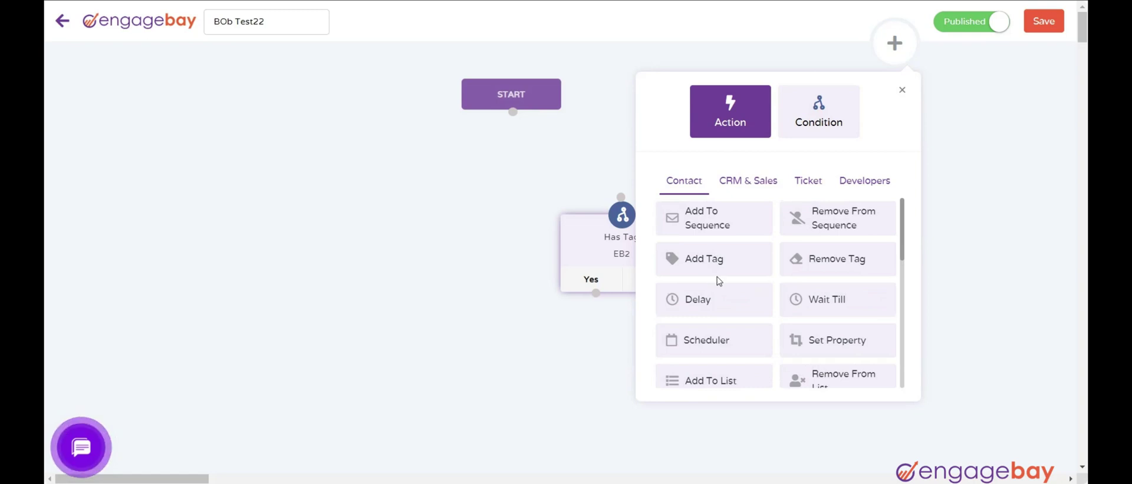
scroll(720, 283, "down", 3)
left_click(724, 256)
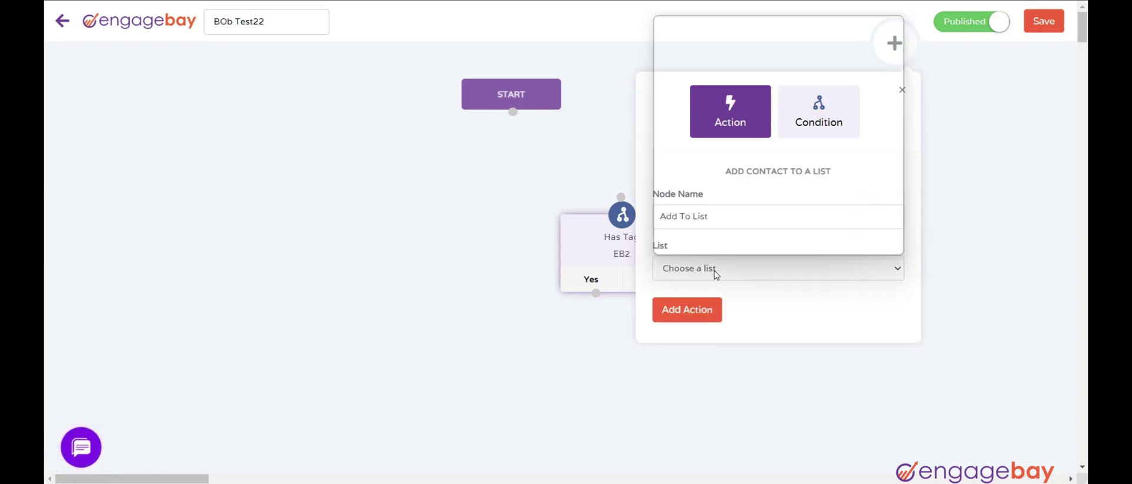
left_click(701, 43)
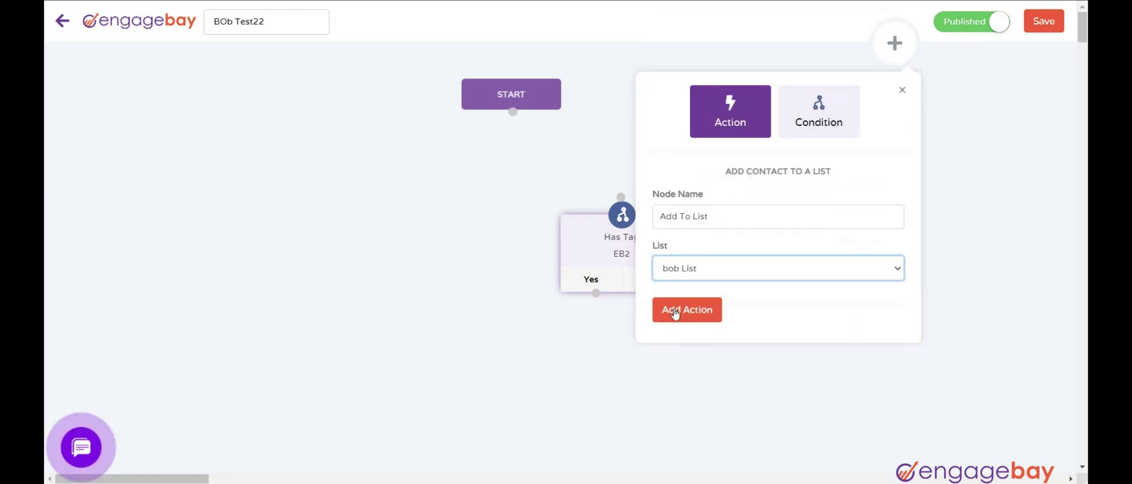
left_click(675, 311)
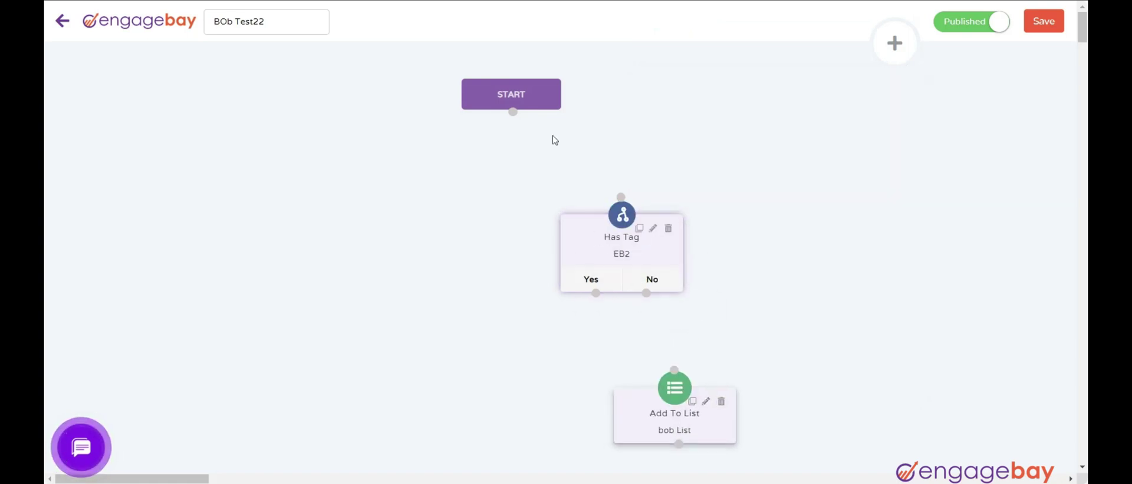
- Link START to Has Tag and Yes to Add To List, save, and go back
left_click_drag(512, 112, 621, 196)
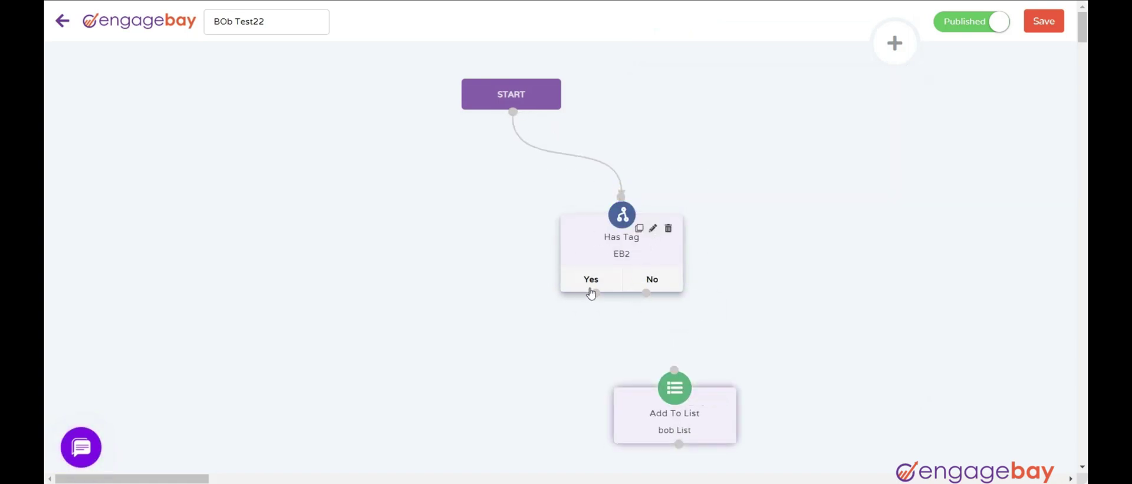
left_click_drag(595, 294, 674, 370)
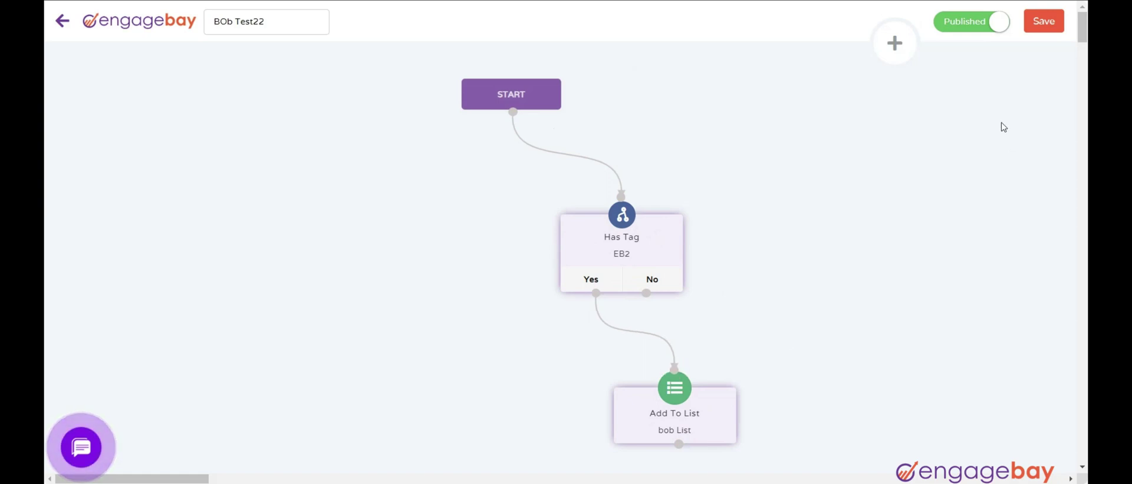
left_click(1030, 34)
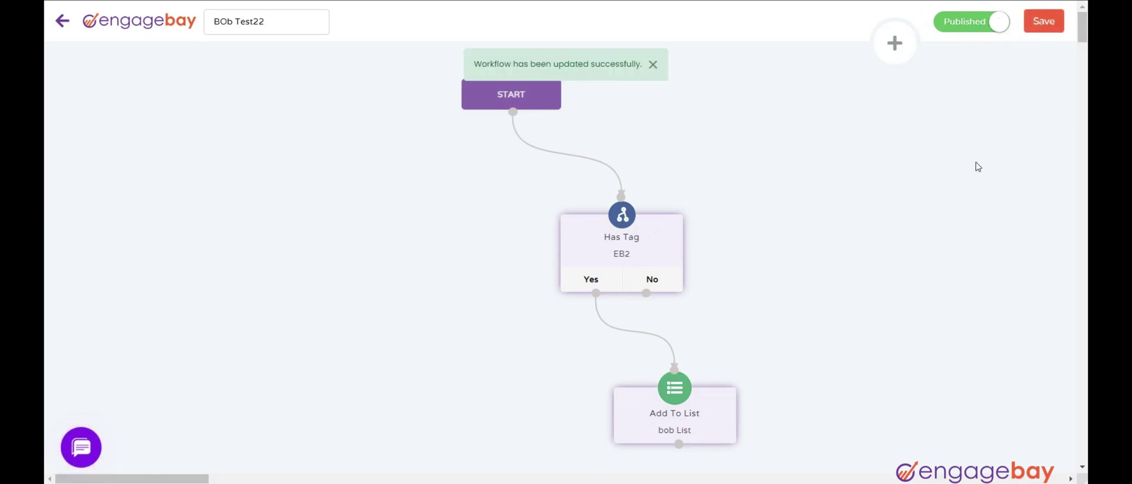
left_click(62, 21)
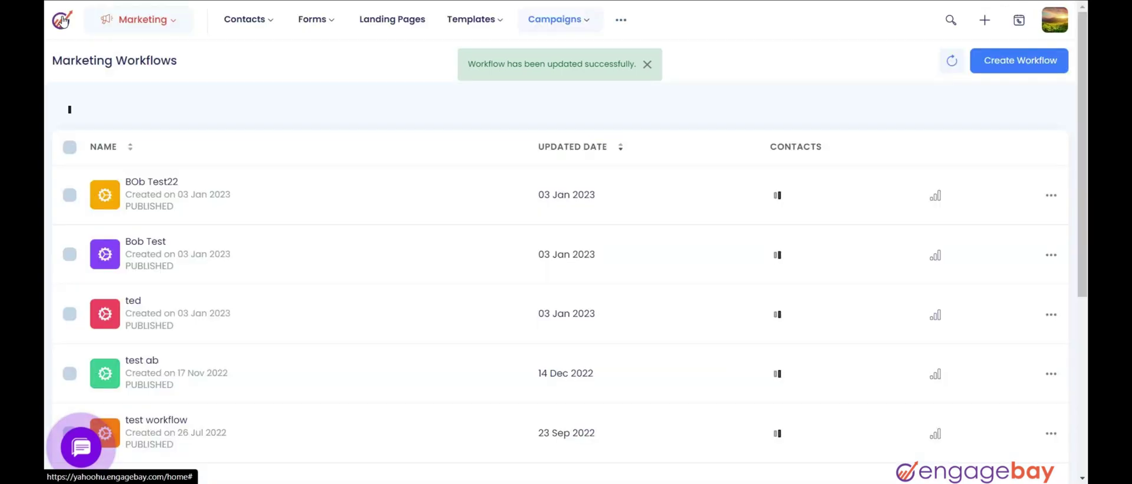
- Sort contacts by created date and select the first three
mouse_move(255, 33)
left_click(252, 48)
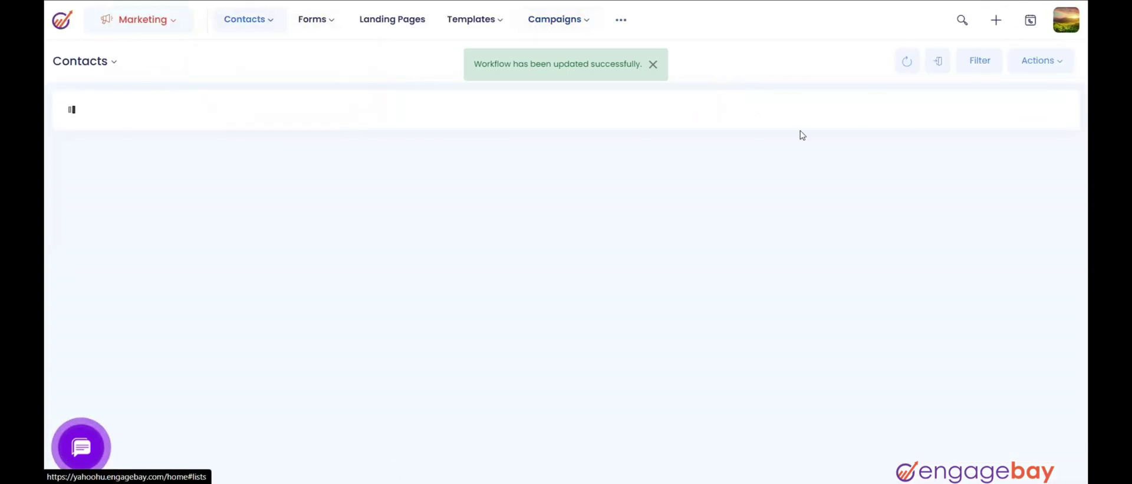
left_click(782, 107)
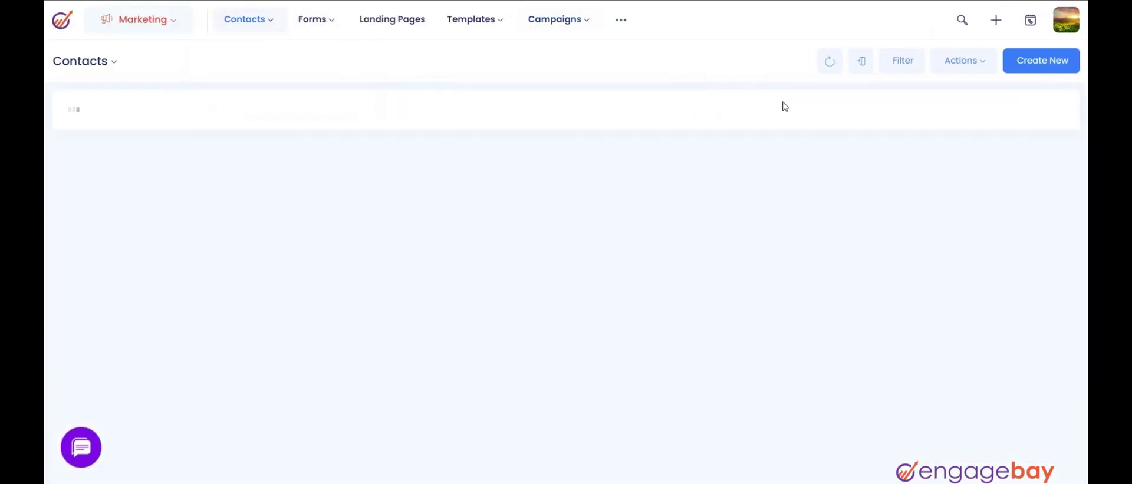
left_click(70, 150)
left_click(69, 202)
left_click(70, 248)
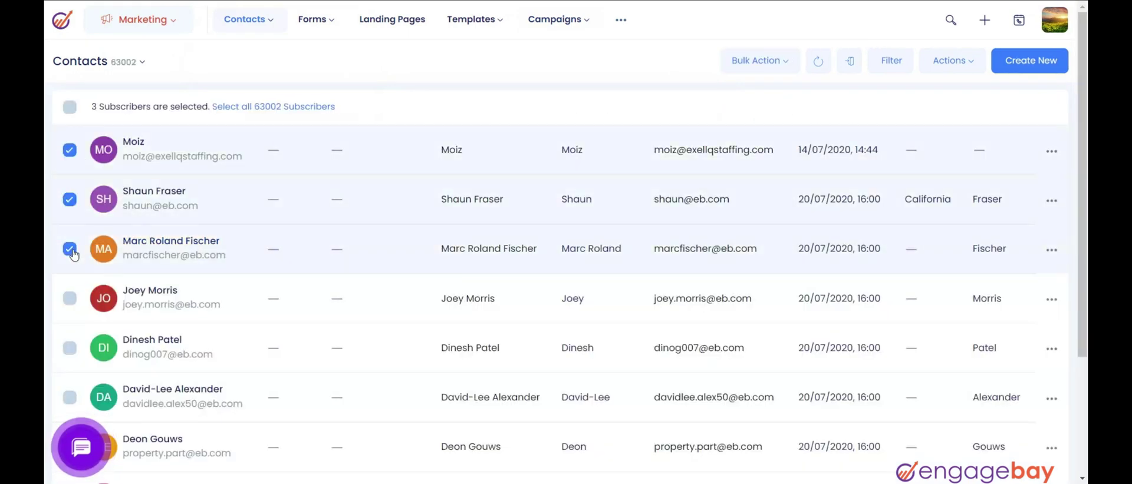
- Execute the Bob Test workflow on the three selected contacts via Bulk Action
left_click(783, 64)
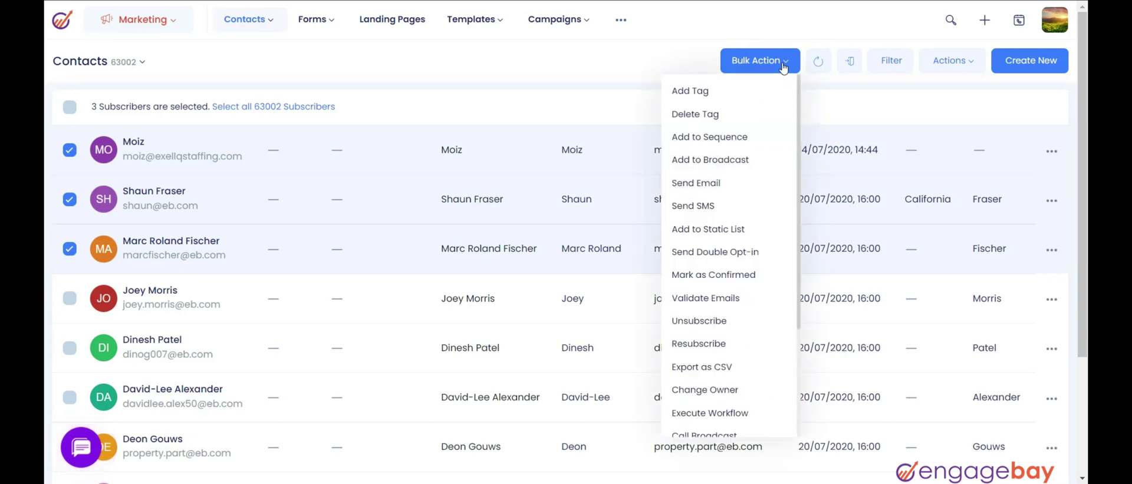
scroll(716, 347, "down", 2)
left_click(716, 347)
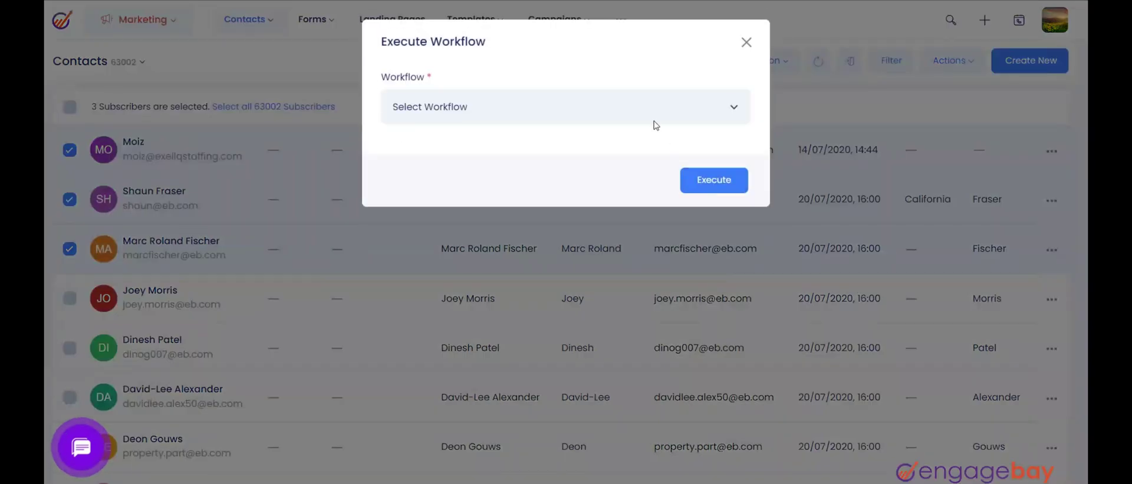
left_click(653, 120)
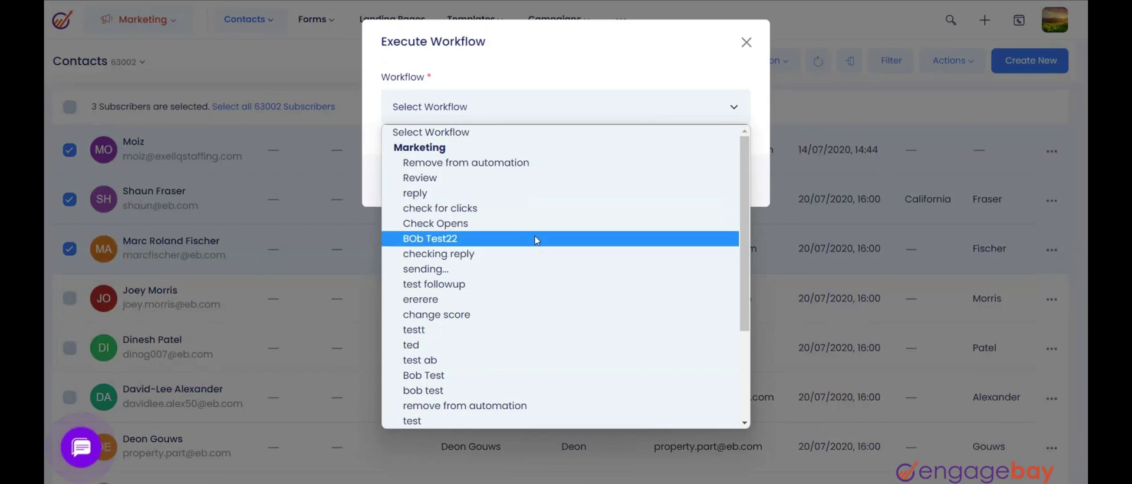
left_click(475, 375)
left_click(725, 194)
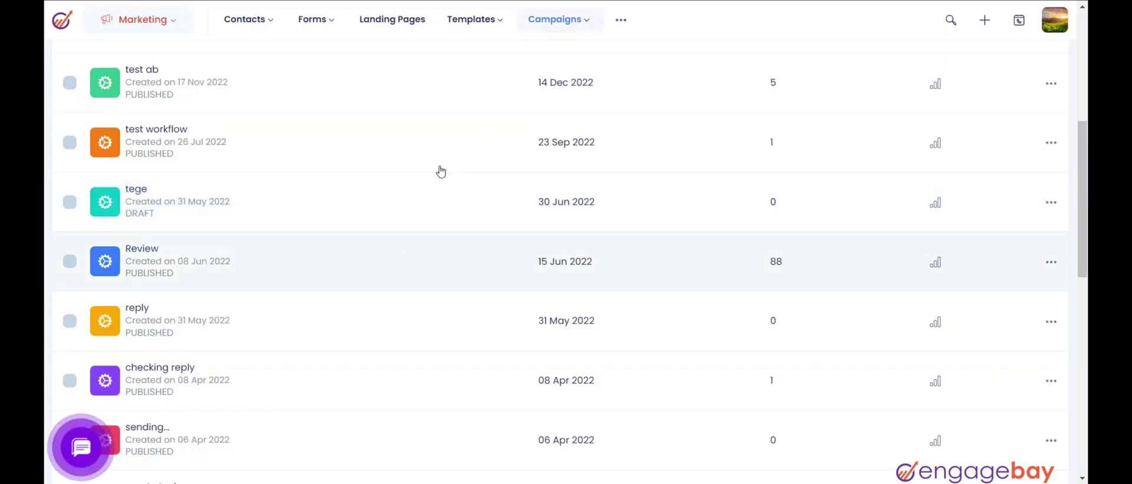
left_click(538, 24)
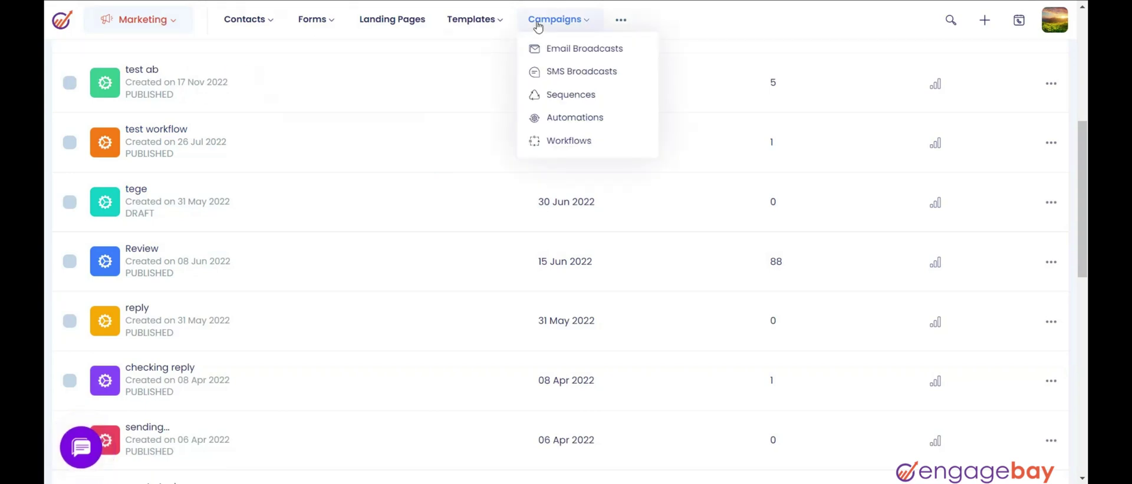
left_click(567, 141)
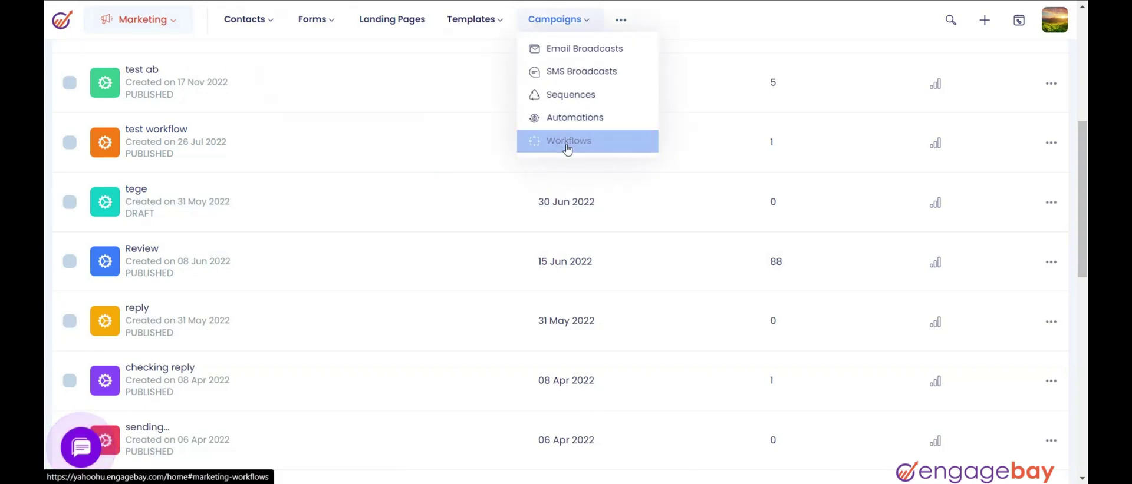
left_click(1052, 265)
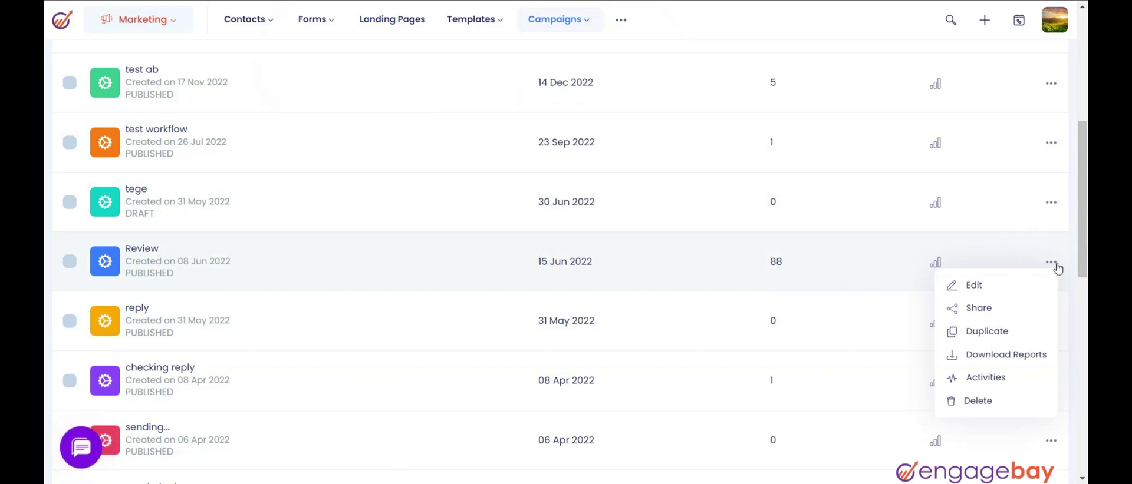
left_click(1053, 264)
left_click(1049, 265)
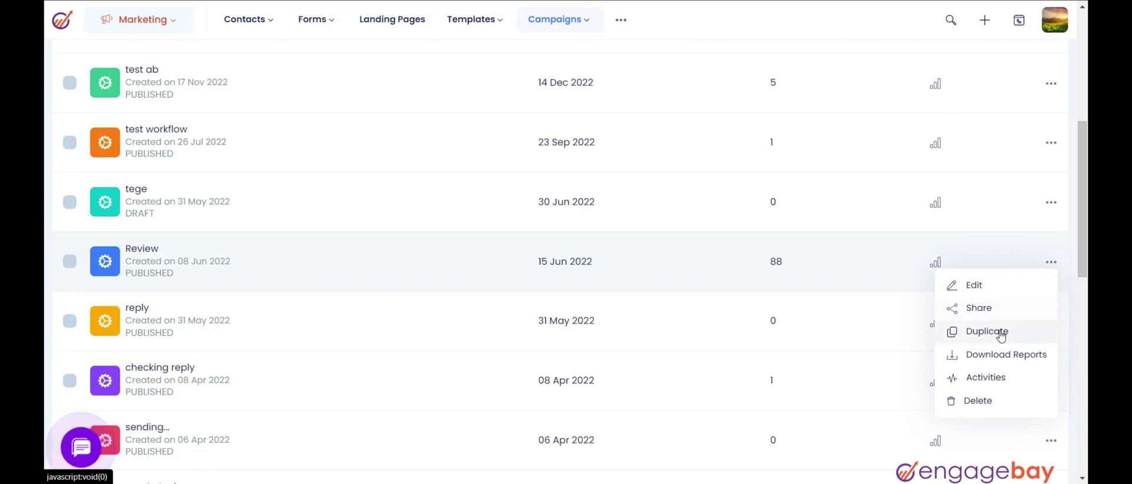
left_click(1006, 309)
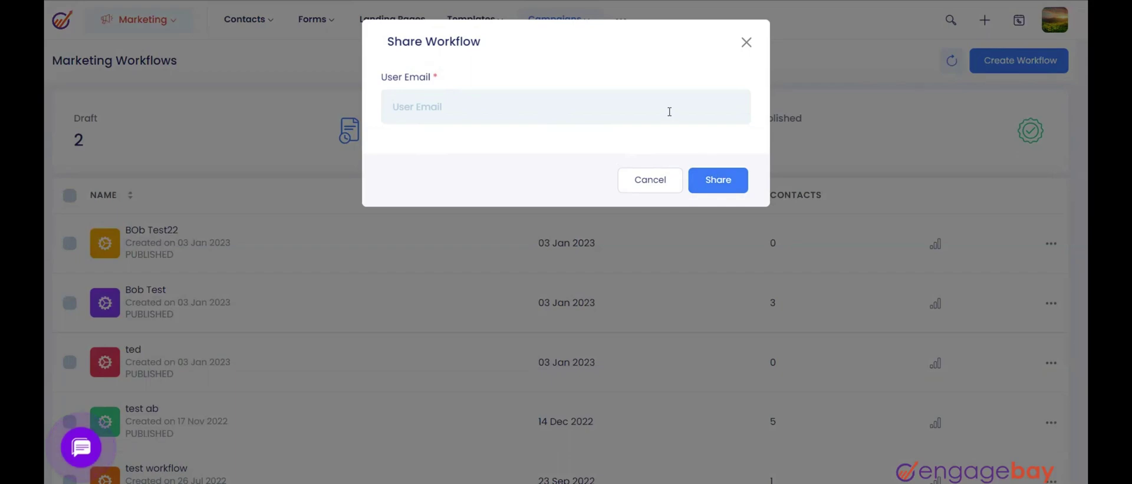
left_click(652, 180)
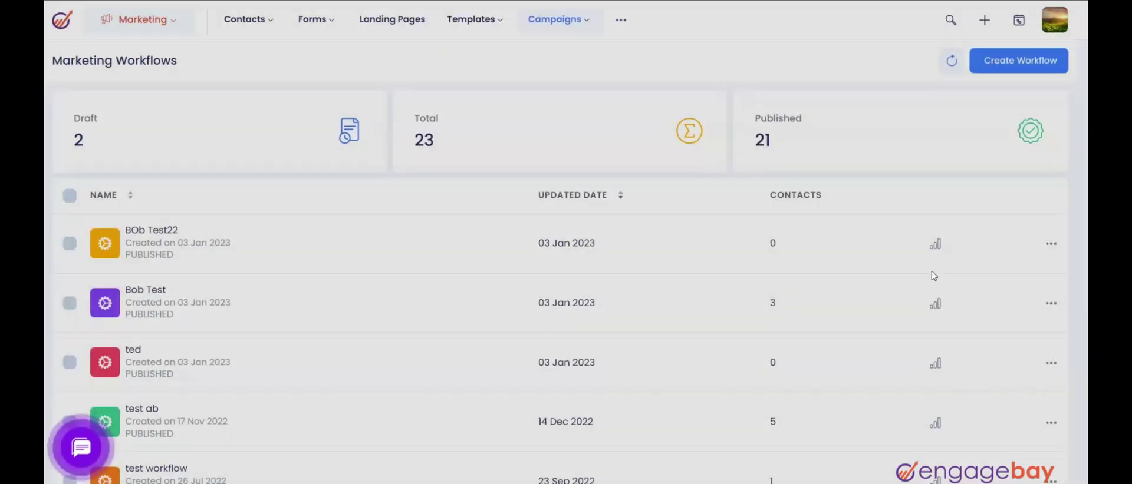
scroll(967, 260, "down", 5)
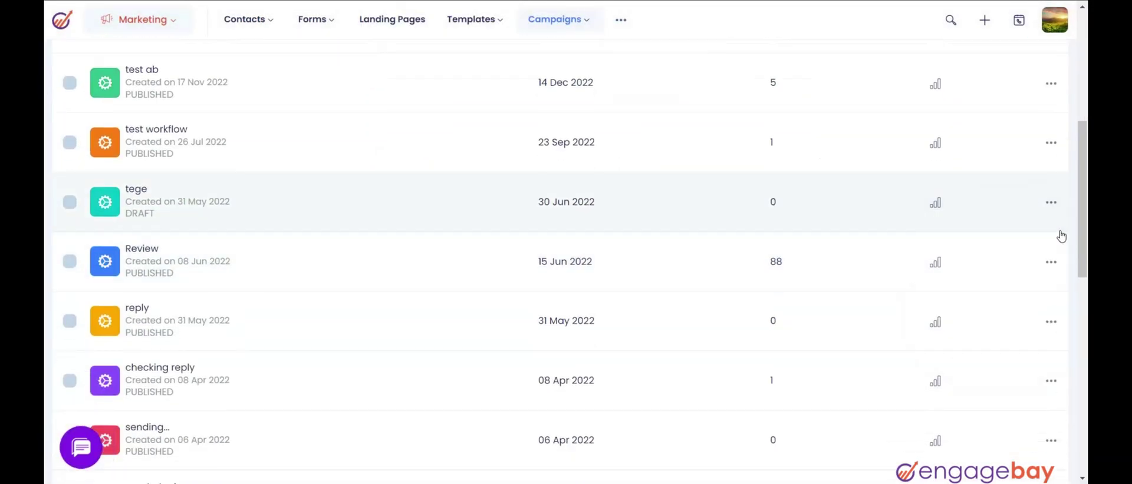
mouse_move(1052, 263)
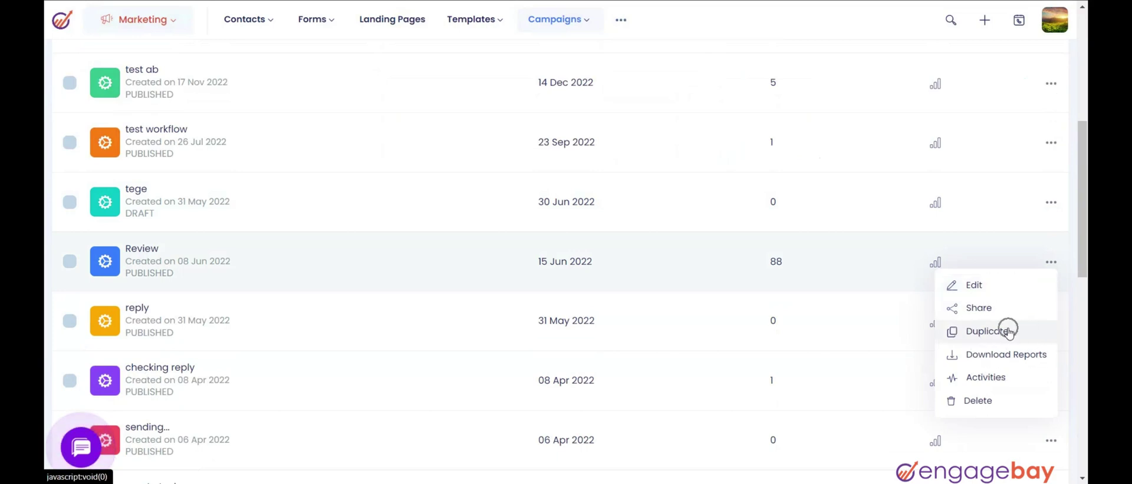
left_click(998, 356)
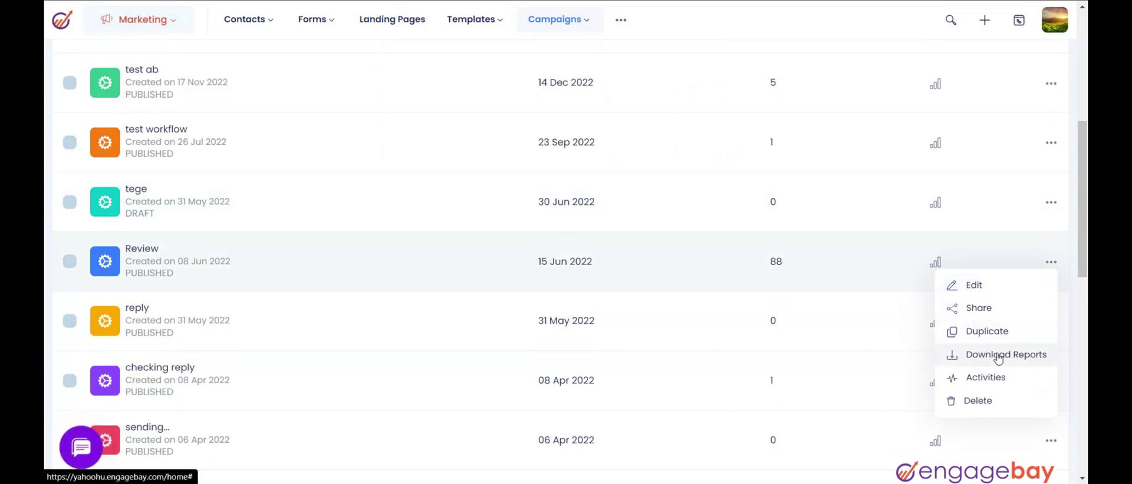
left_click(992, 382)
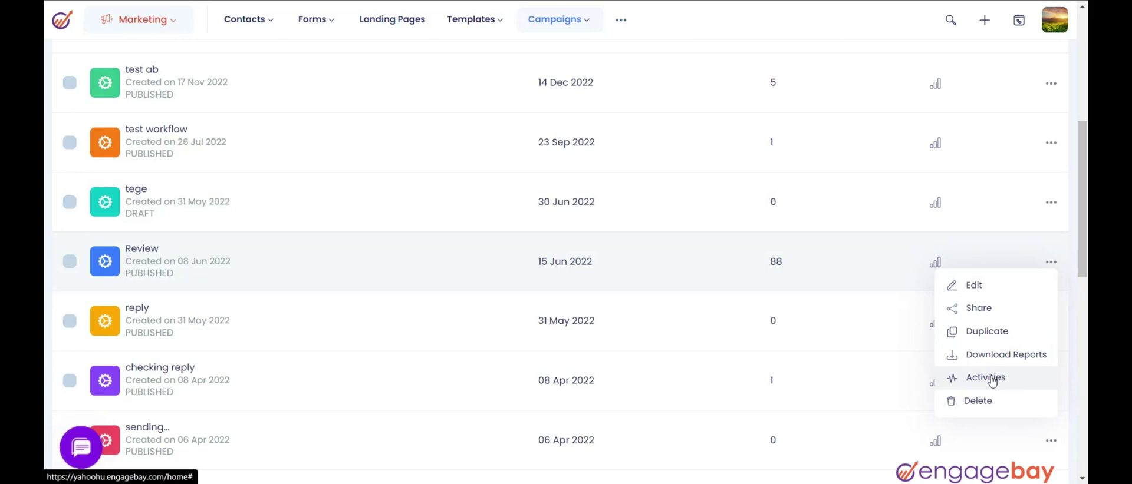
left_click(984, 412)
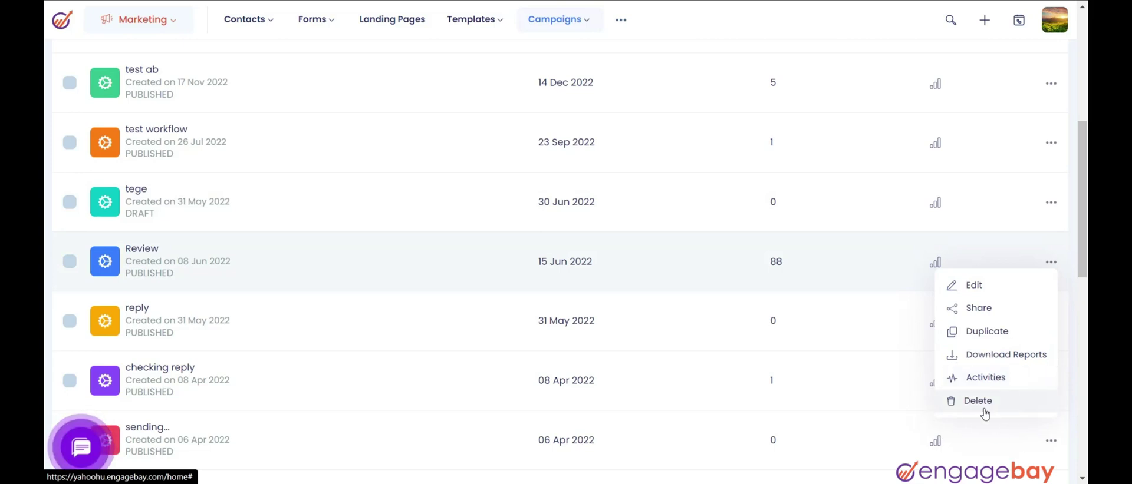
left_click(996, 355)
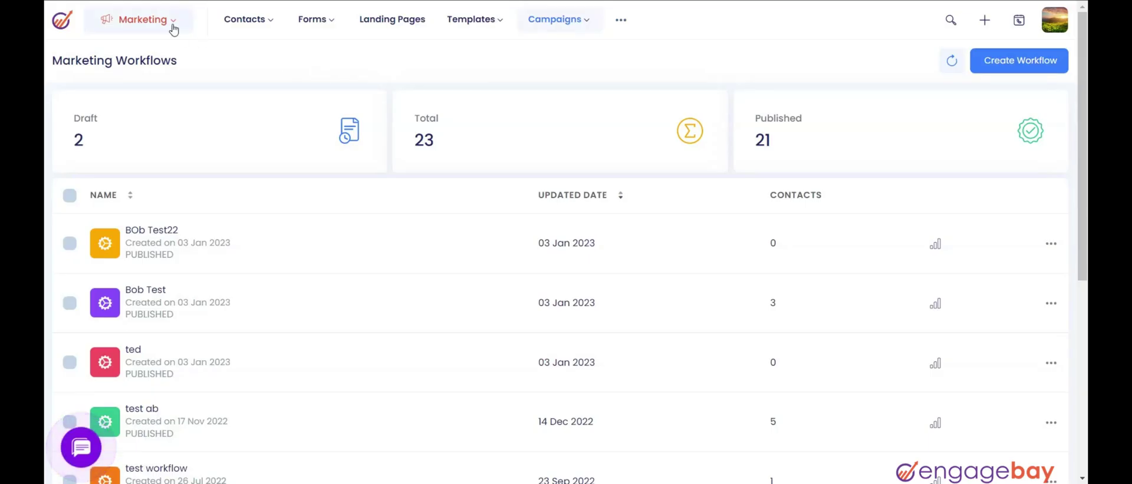
- Open the Bob_Free_Follow up workflow's report from the workflows list
left_click(557, 23)
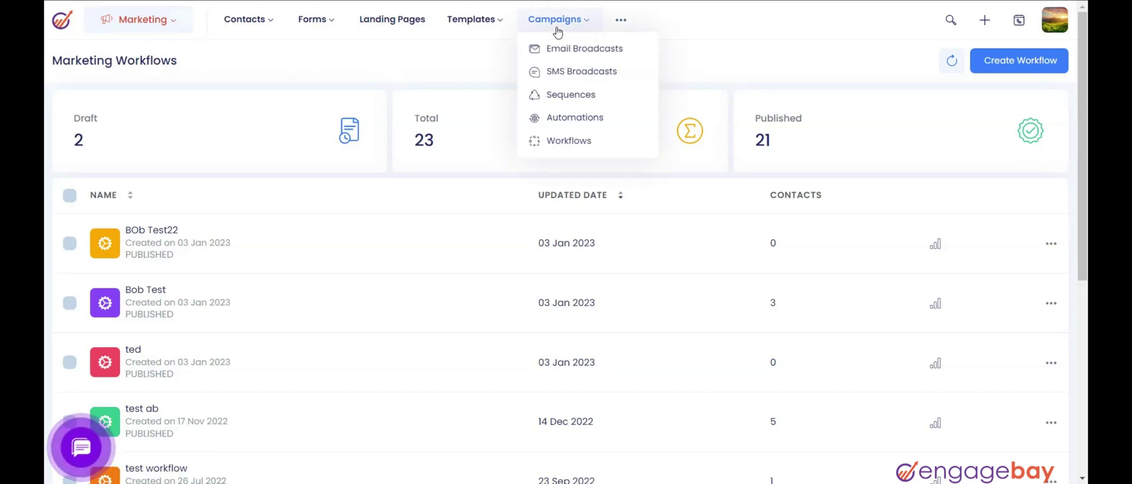
left_click(560, 142)
scroll(404, 278, "down", 3)
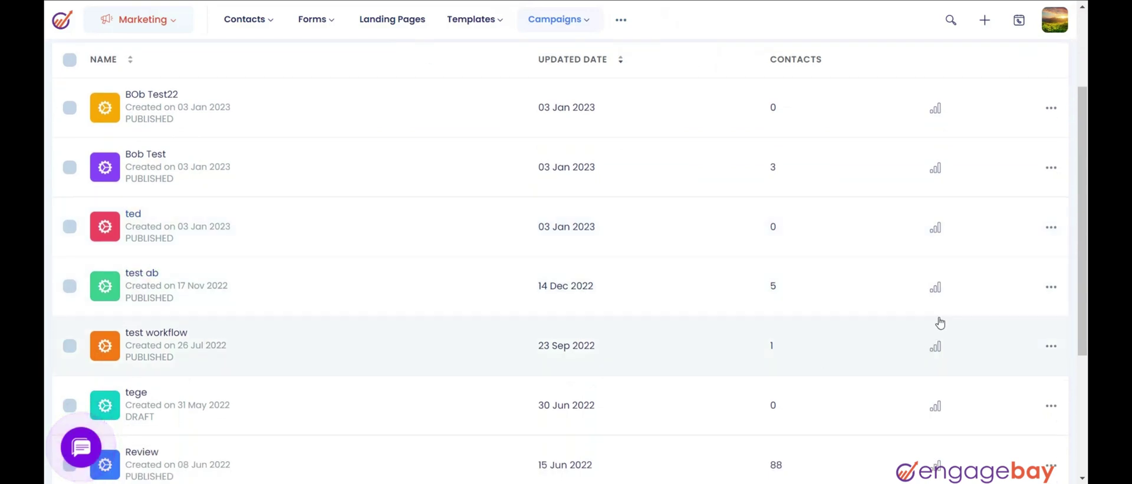
left_click(936, 291)
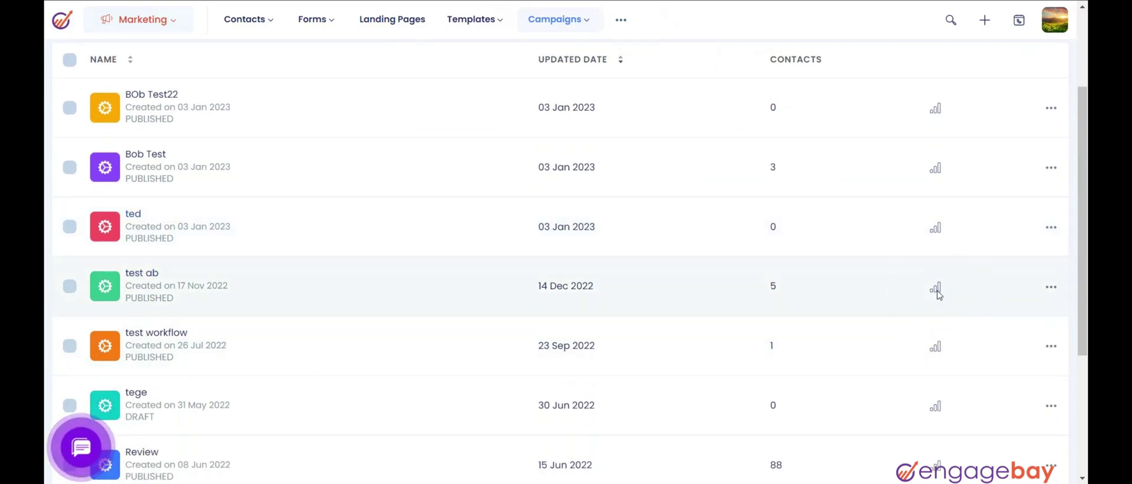
scroll(477, 382, "up", 2)
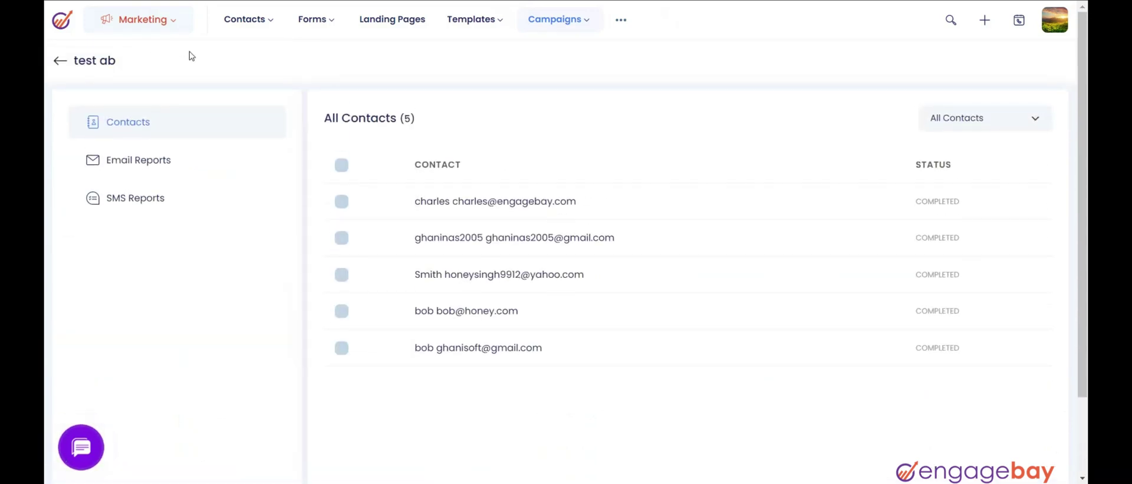
left_click(161, 126)
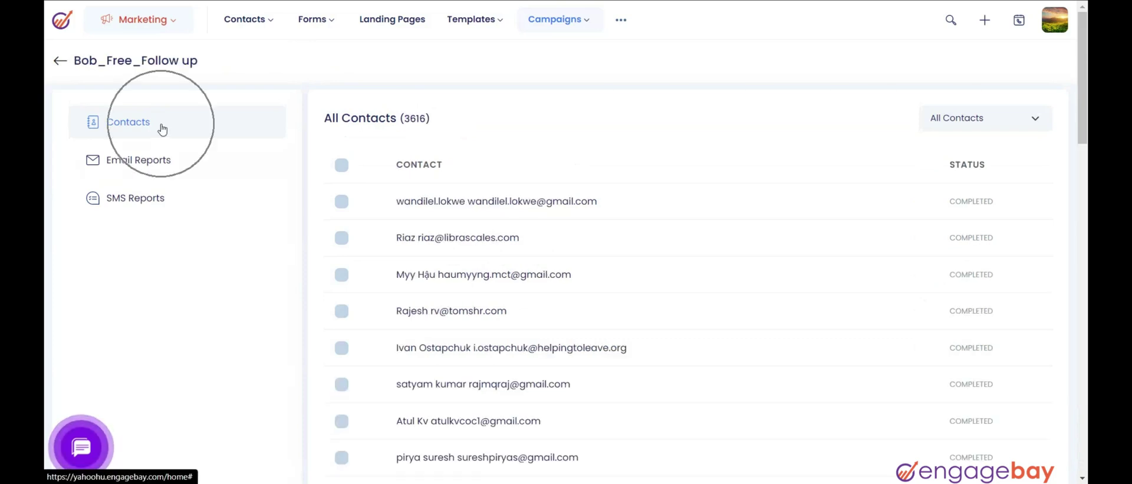
- View the Email Reports and SMS Reports, then return to Contacts
left_click(148, 159)
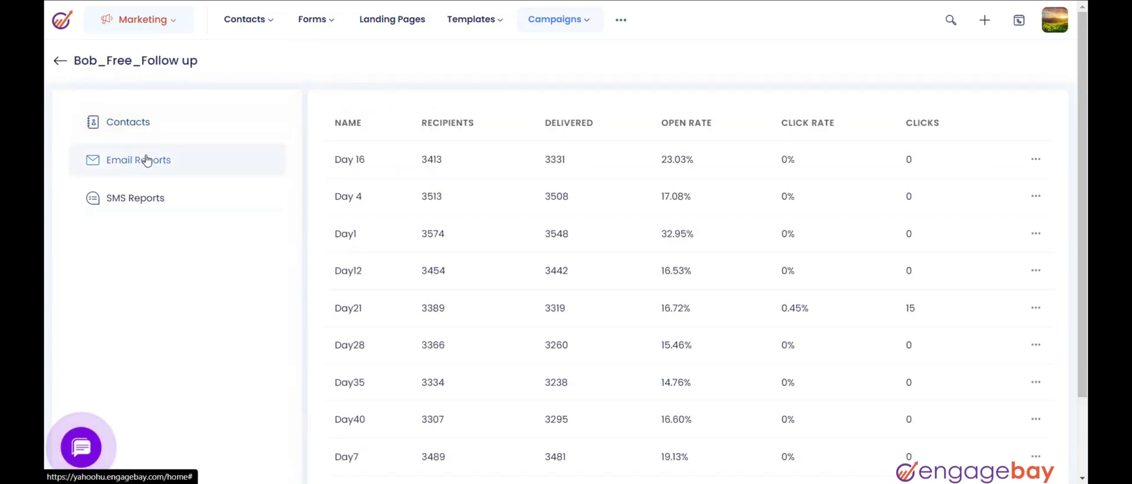
left_click(134, 197)
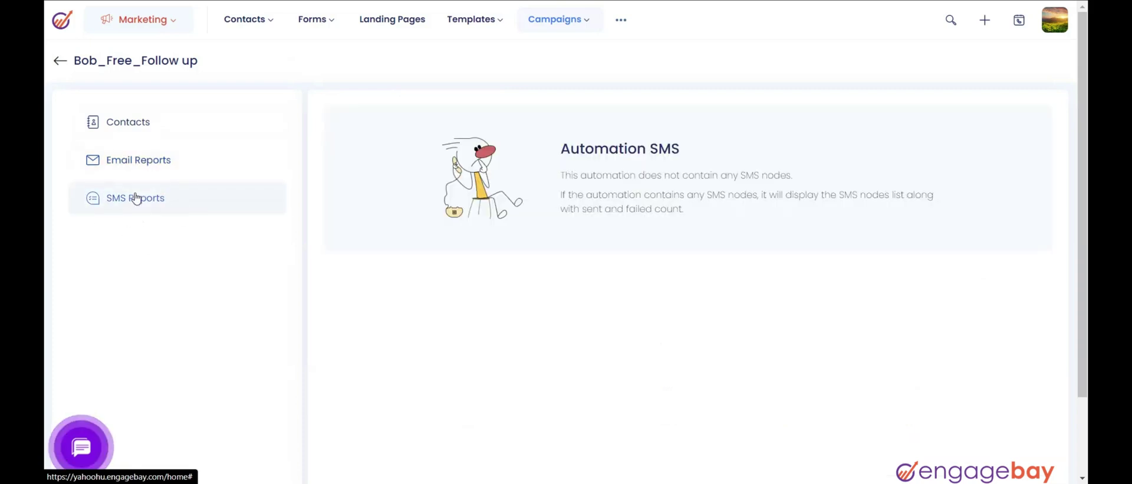
left_click(152, 131)
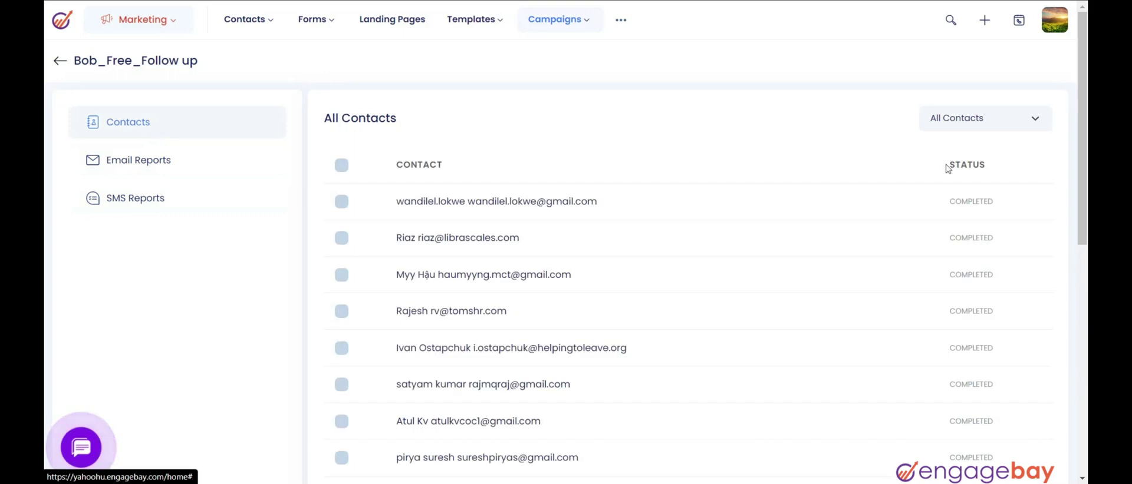
- Filter the workflow's contacts by Active, then Completed, then Hard Bounces
left_click(970, 119)
left_click(963, 154)
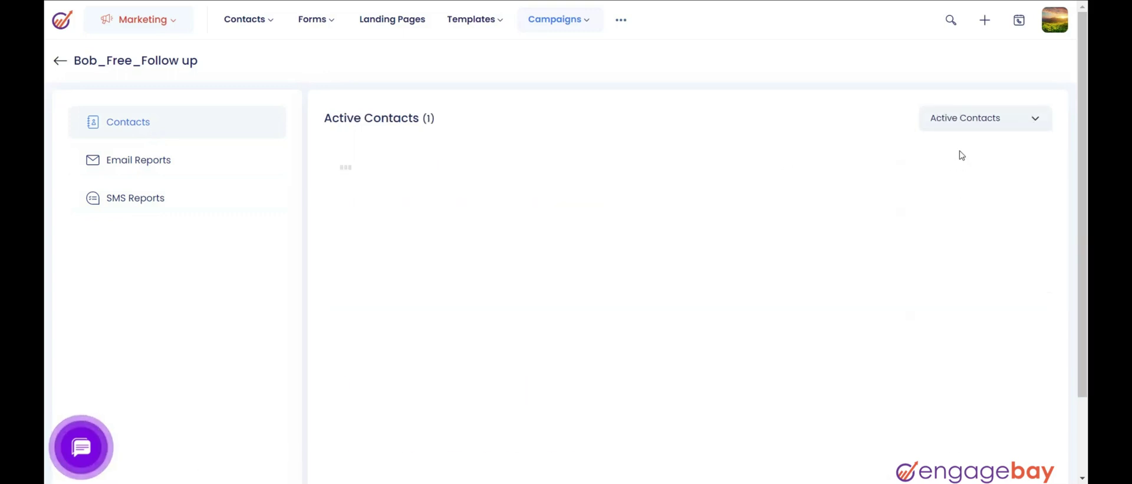
left_click(966, 124)
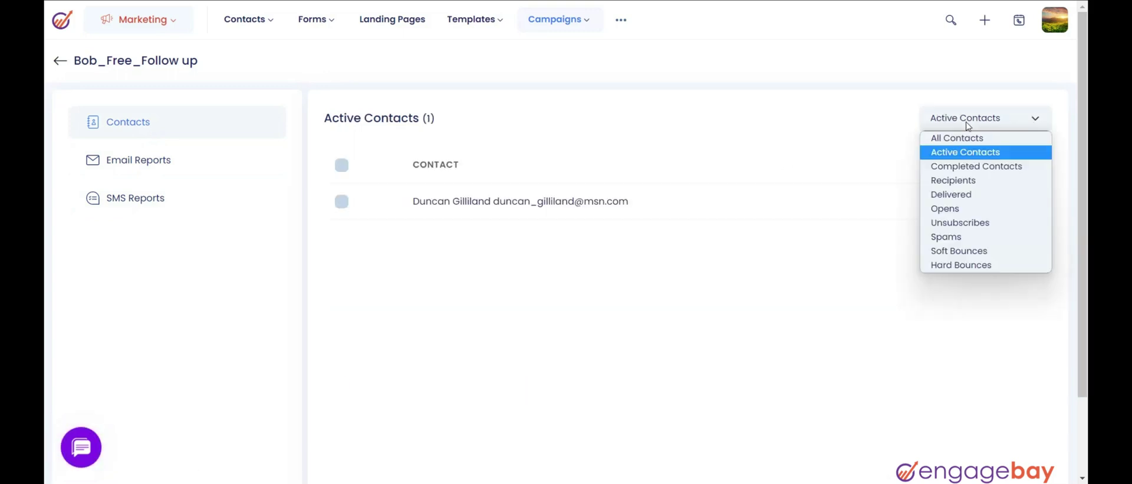
left_click(962, 160)
left_click(977, 125)
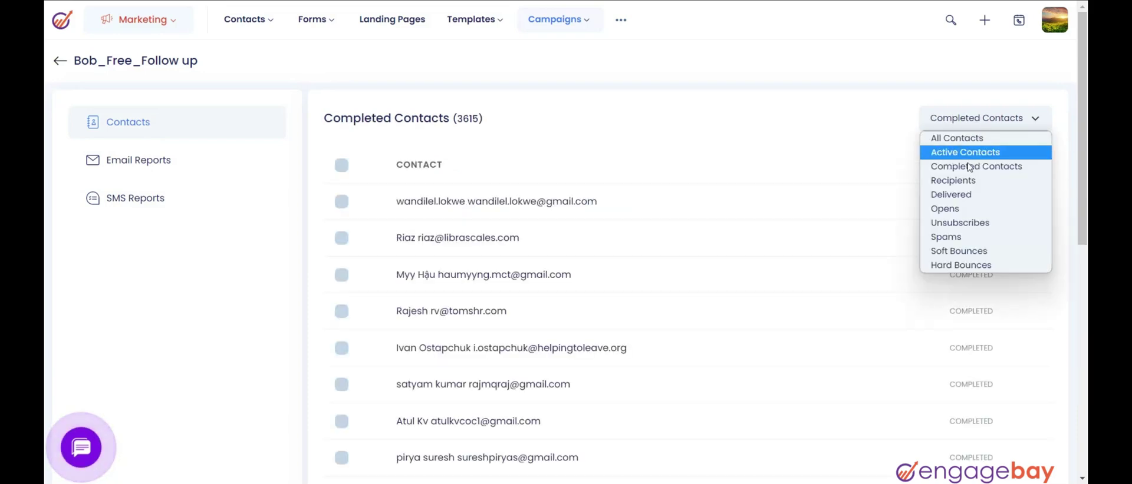
left_click(959, 266)
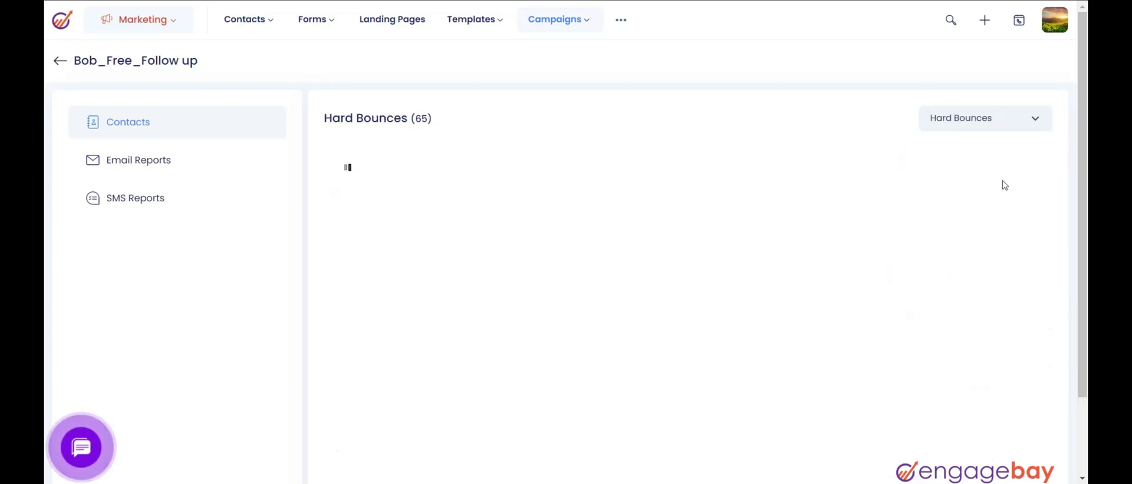
- Reset to All Contacts, settle on Completed Contacts, and open the email report
left_click(1020, 126)
left_click(988, 142)
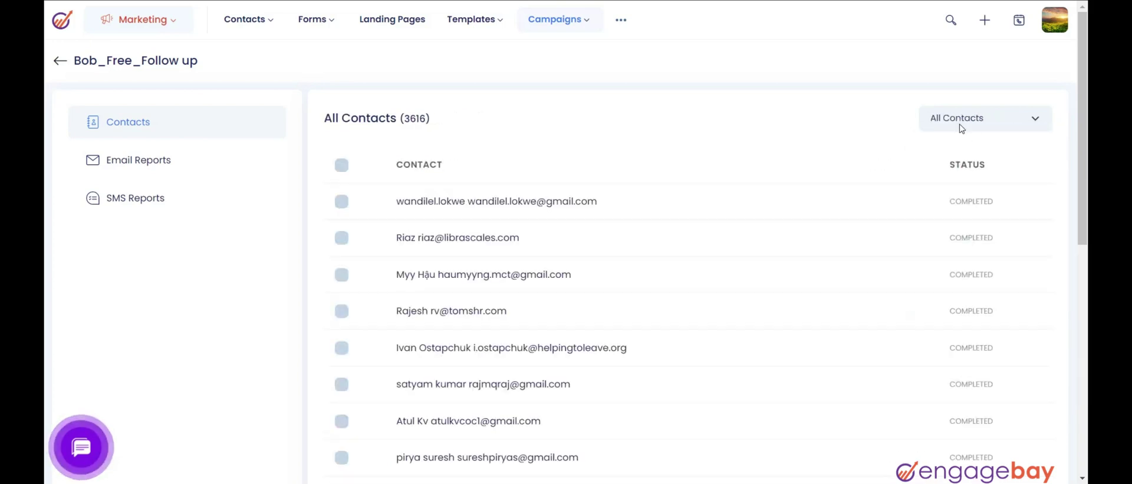
left_click(1018, 125)
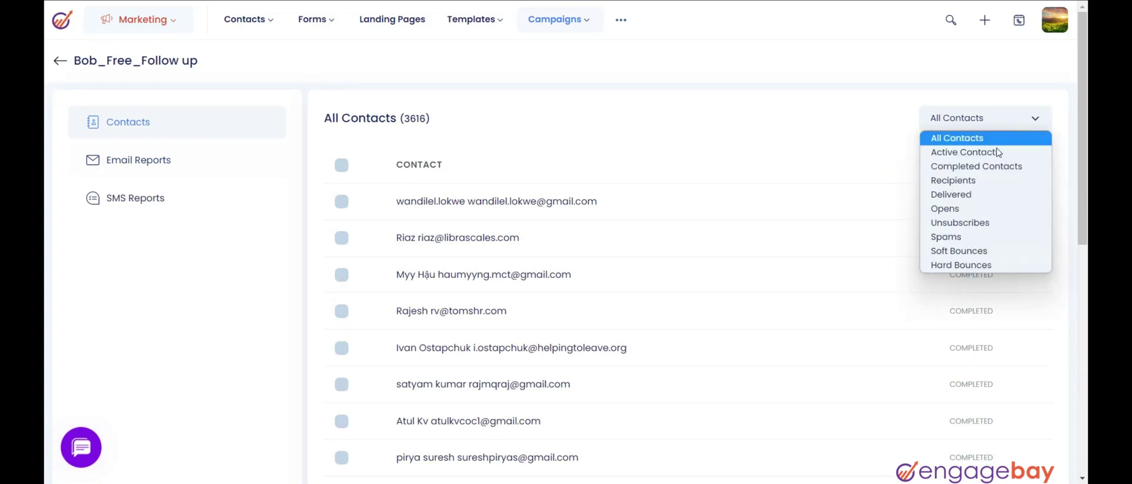
left_click(982, 166)
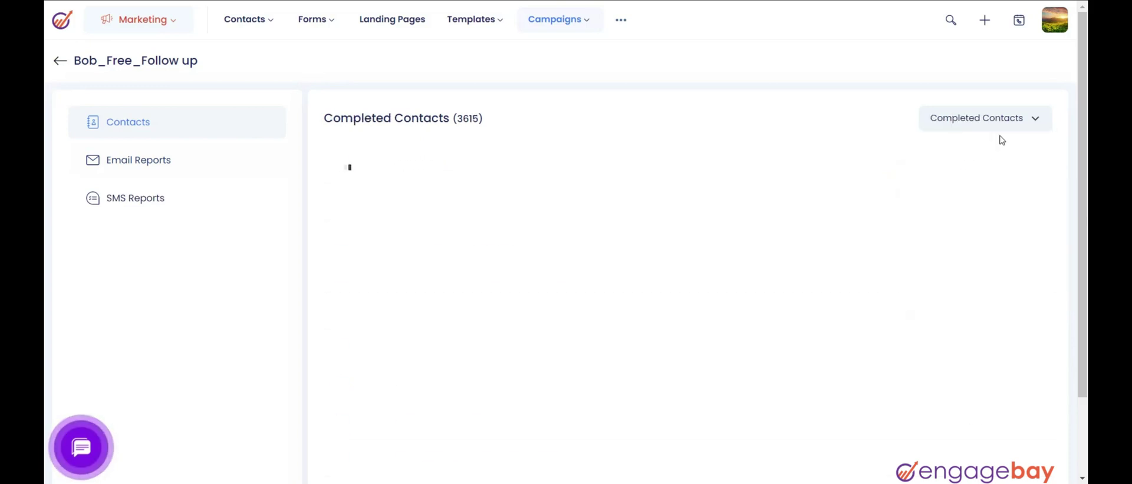
left_click(191, 160)
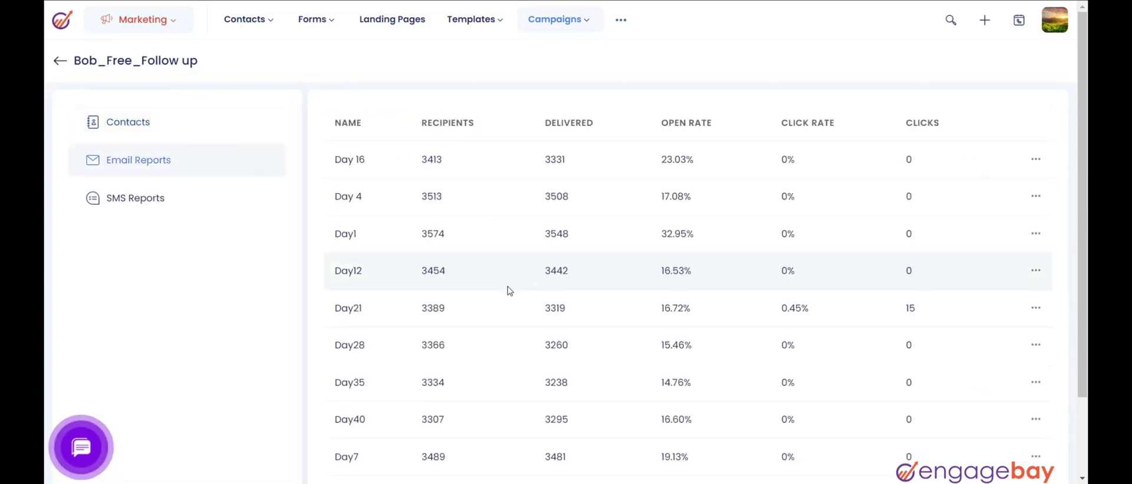
- Open the contact list of the Day 16 email
scroll(271, 242, "down", 1)
scroll(228, 277, "up", 1)
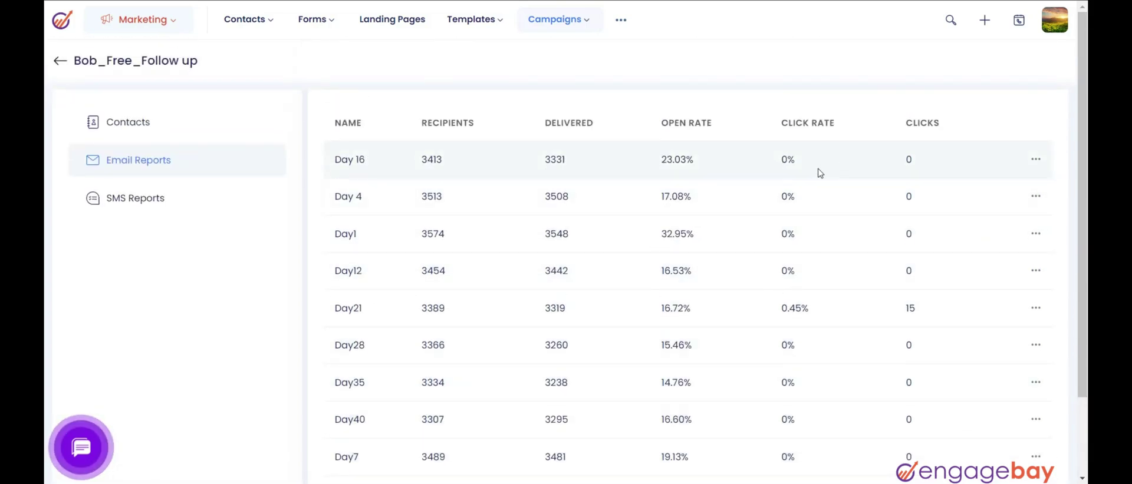
left_click(1038, 163)
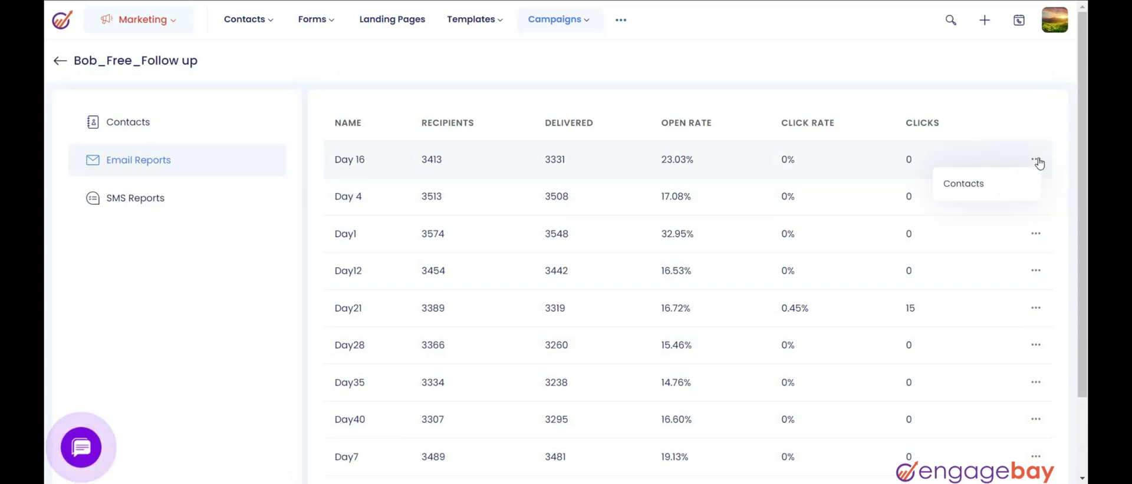
left_click(980, 187)
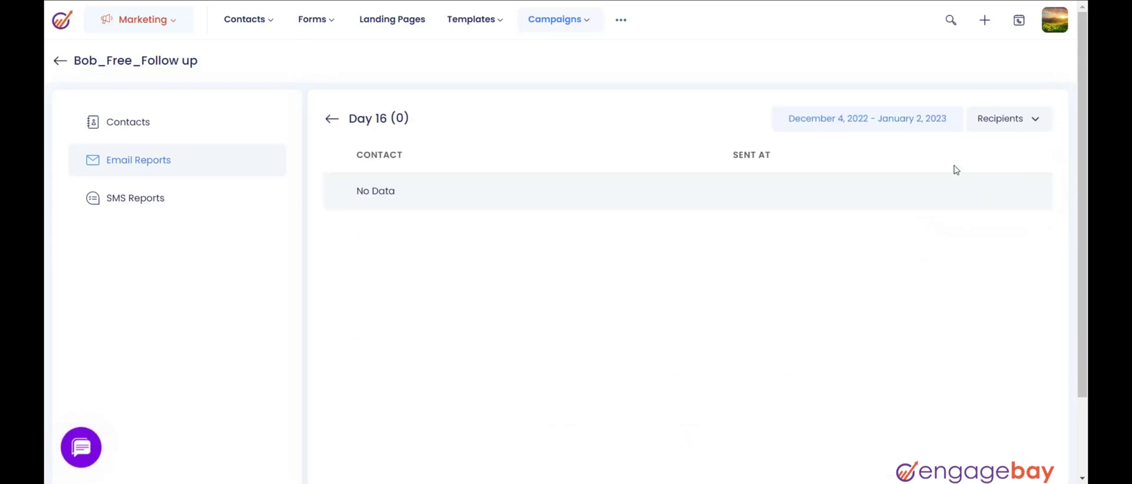
- Apply a custom date range of October 1 to November 30, 2022
left_click(913, 122)
left_click(894, 273)
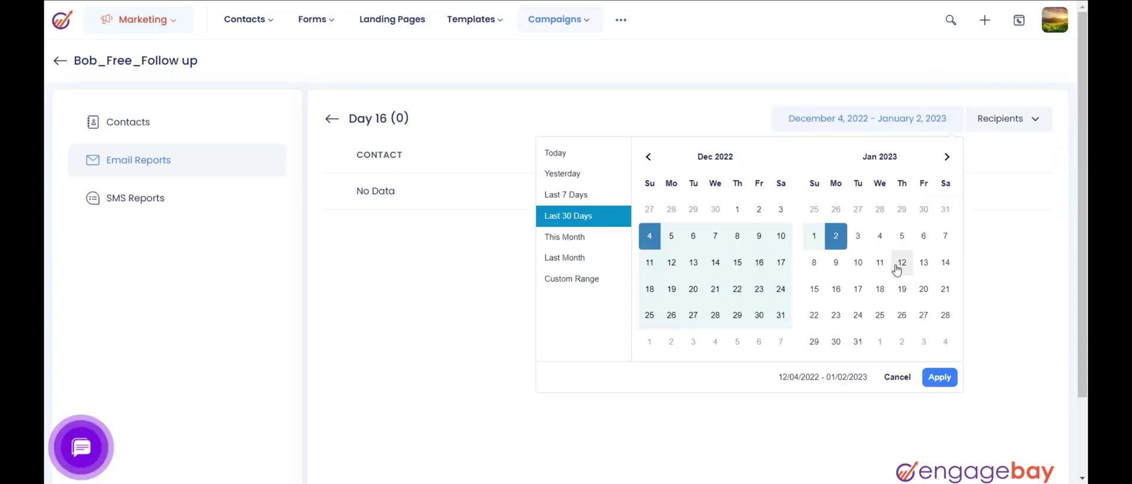
left_click(646, 161)
left_click(648, 158)
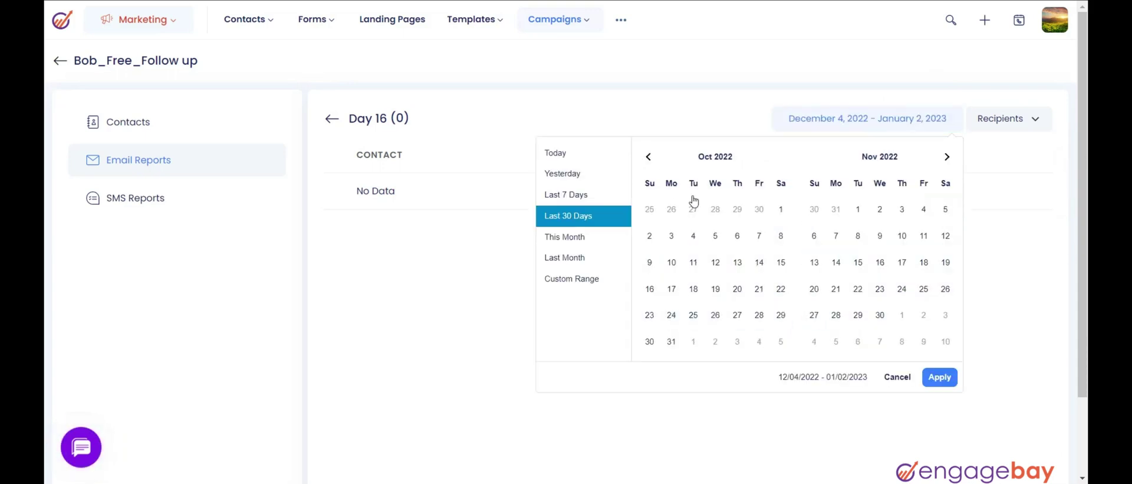
left_click(781, 209)
left_click(880, 318)
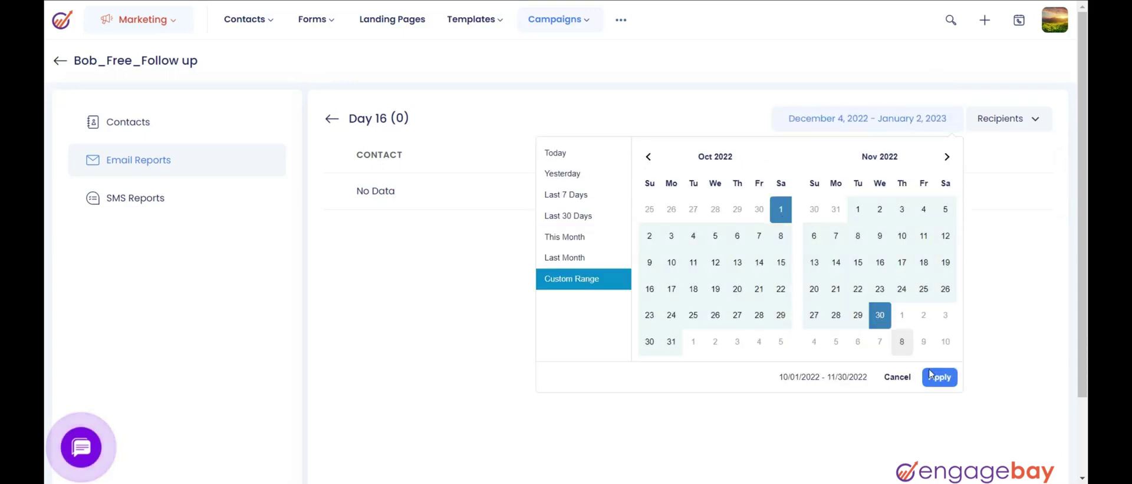
left_click(940, 378)
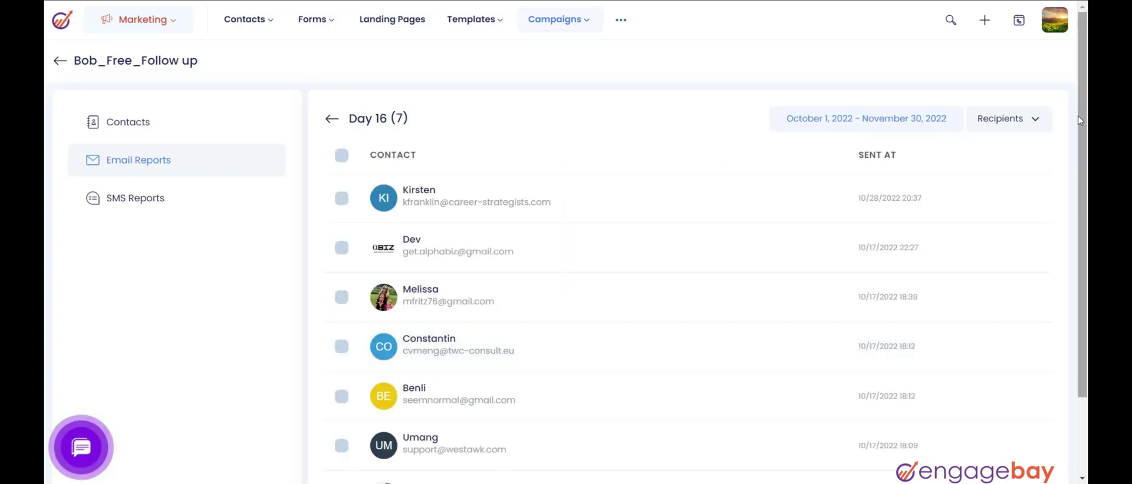
- Choose a recipient type, select all Day 16 recipients, review bulk actions, then view SMS Reports
left_click(1037, 123)
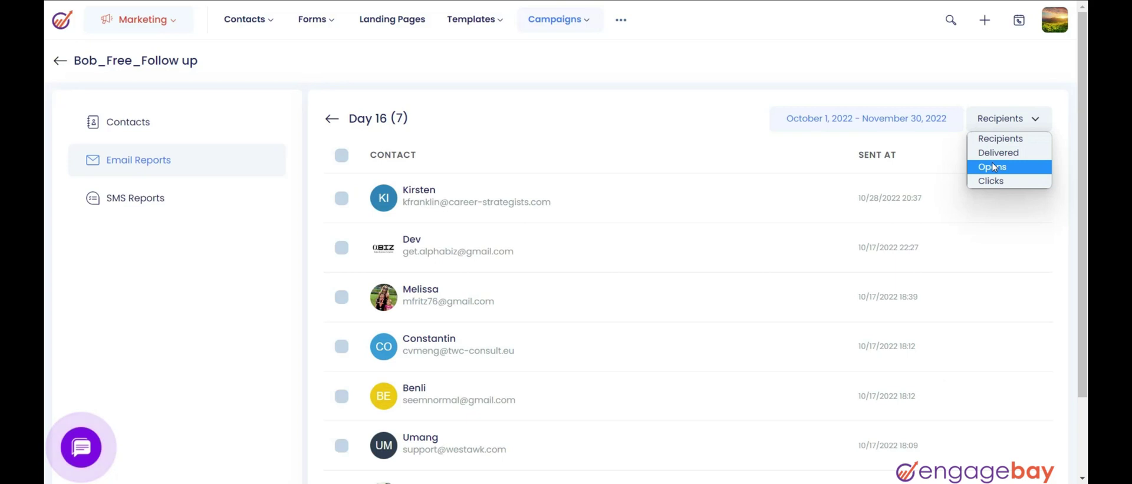
left_click(987, 181)
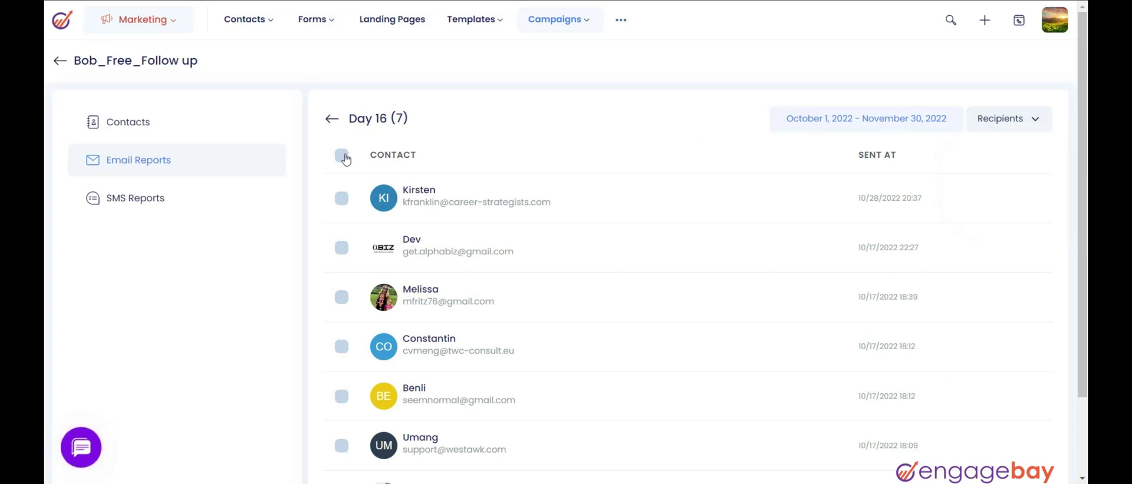
left_click(342, 156)
left_click(752, 119)
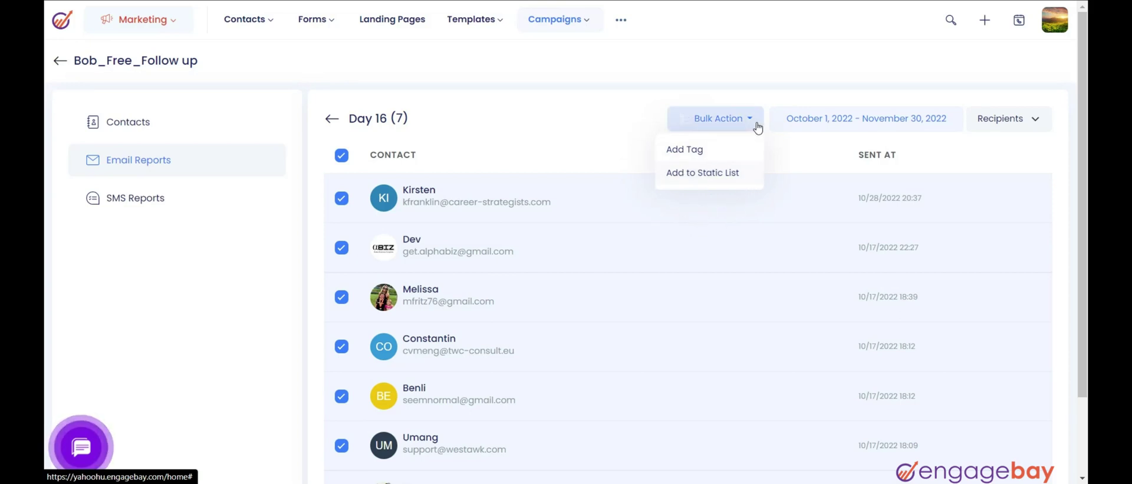
left_click(582, 118)
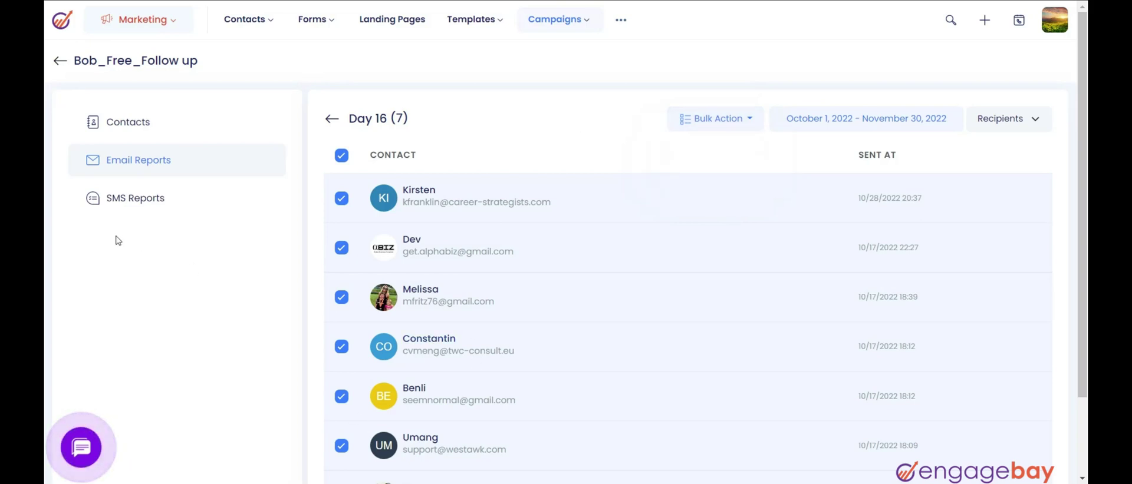
left_click(115, 201)
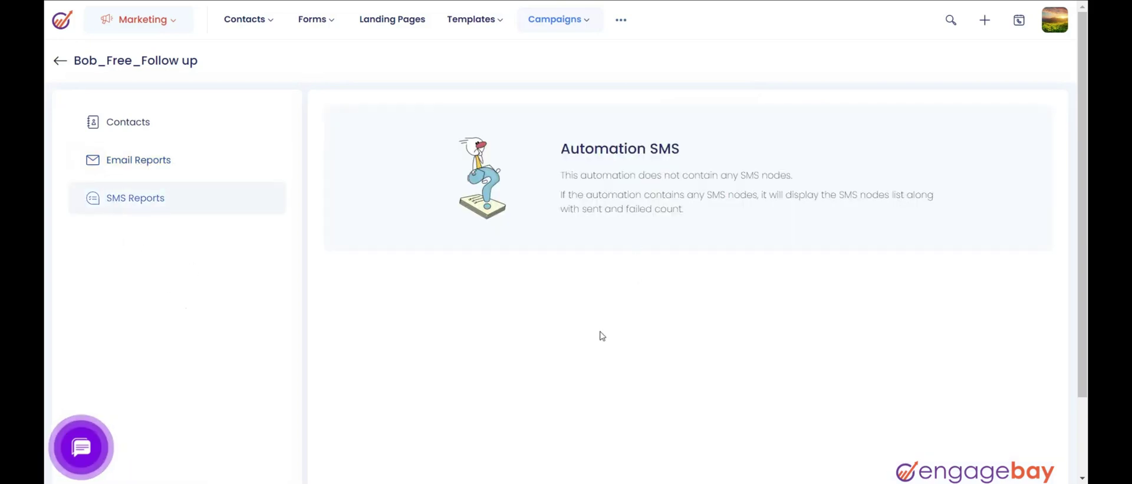